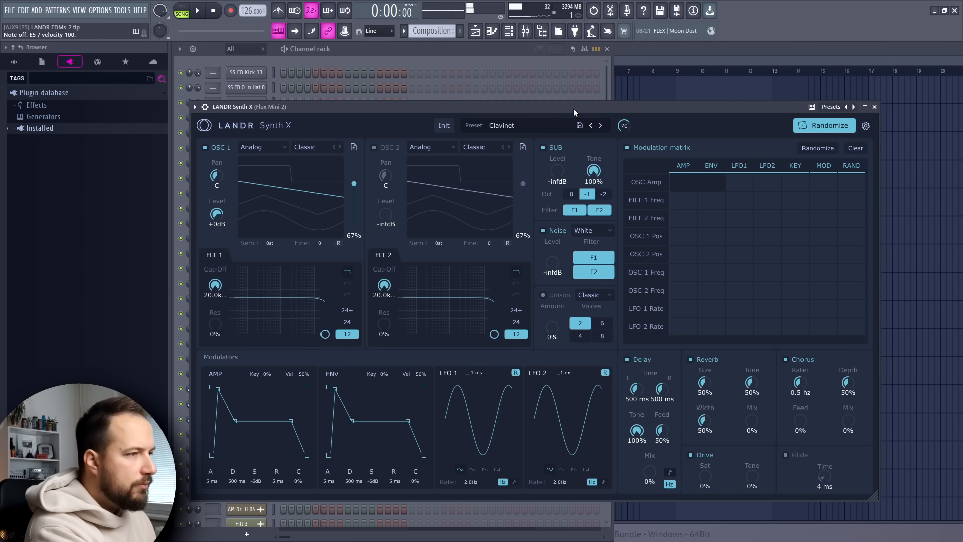
# Step: Close the LANDR Synth X window and highlight the A Minor Natural (Aeolian) scale in its piano roll
pyautogui.click(876, 108)
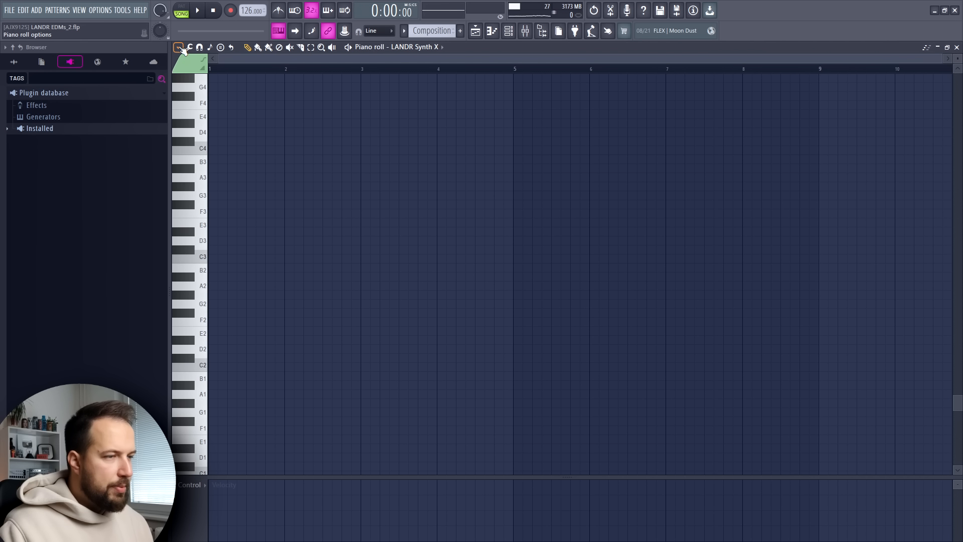
pyautogui.click(179, 48)
pyautogui.moveTo(244, 97)
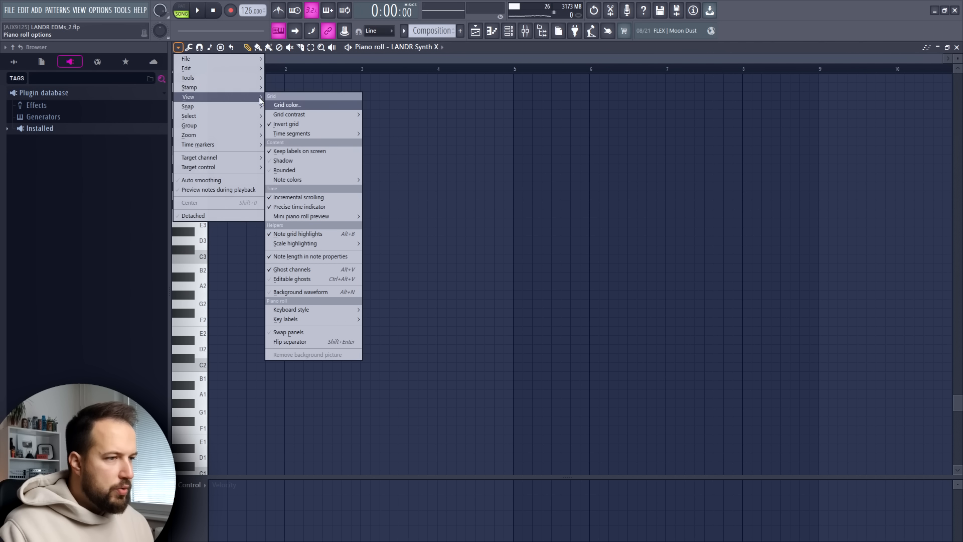
pyautogui.moveTo(317, 243)
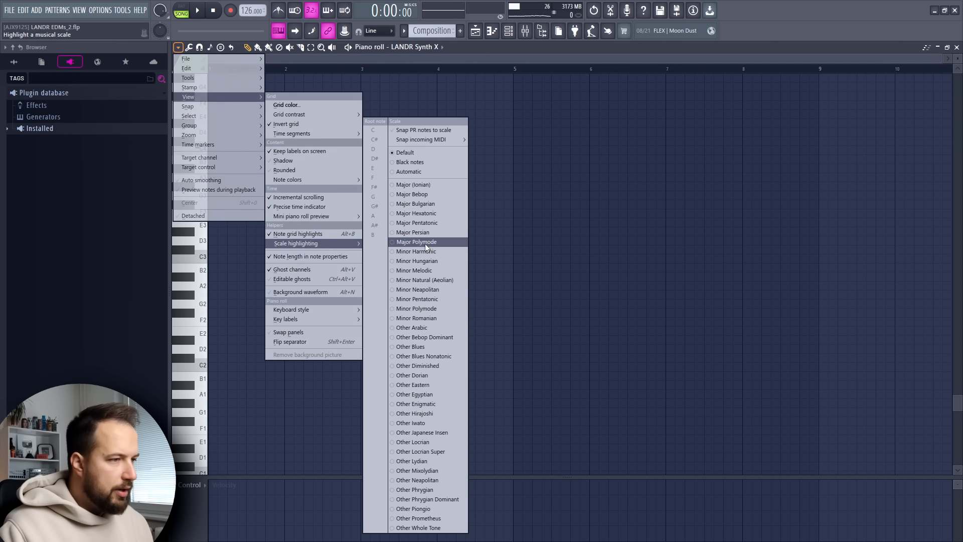
pyautogui.click(410, 281)
pyautogui.click(375, 216)
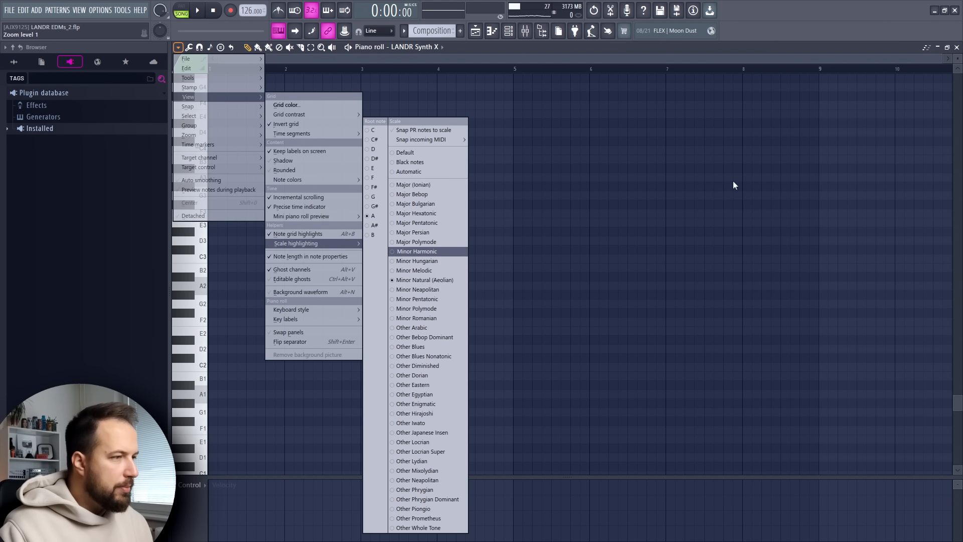
pyautogui.click(535, 134)
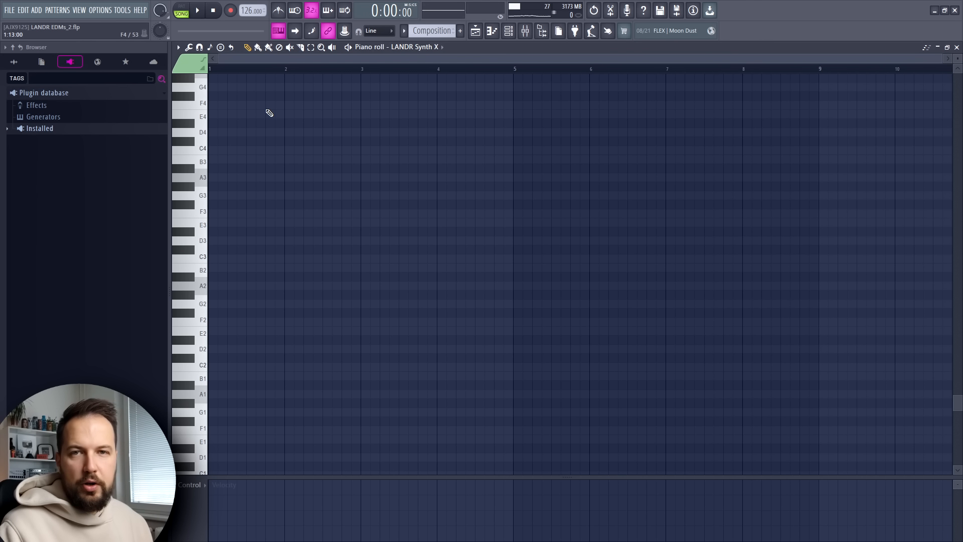
# Step: Switch playback to pattern mode and play the low melody in the piano roll
pyautogui.scroll(1, 269, 112)
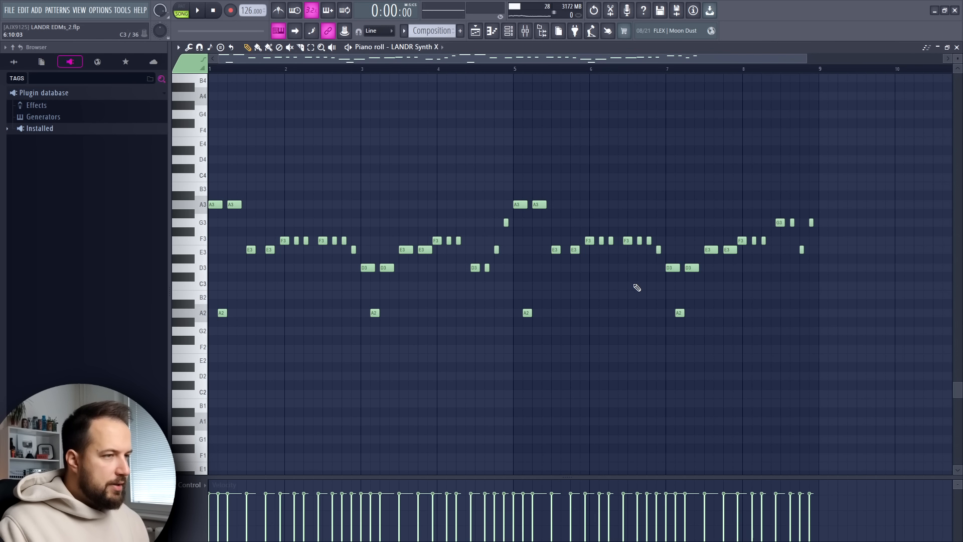
pyautogui.click(182, 12)
pyautogui.click(199, 14)
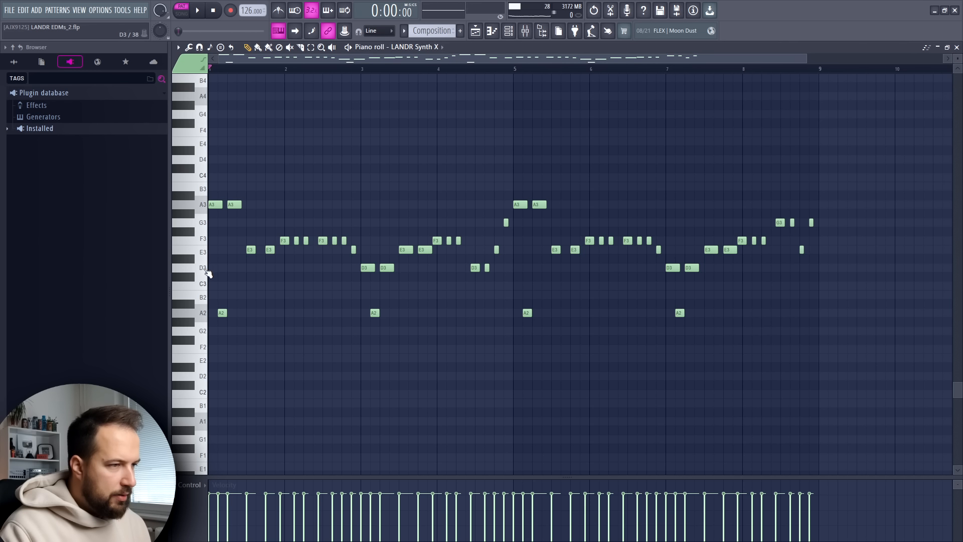
# Step: Audition the D3, E3 and F3 keys and play the pattern back from the start
pyautogui.click(205, 268)
pyautogui.click(204, 252)
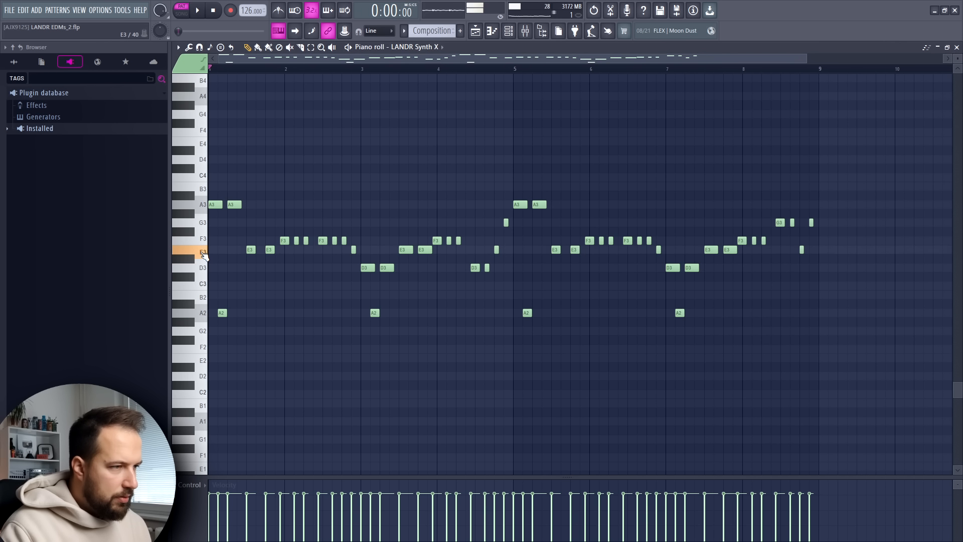
pyautogui.click(203, 240)
pyautogui.click(203, 268)
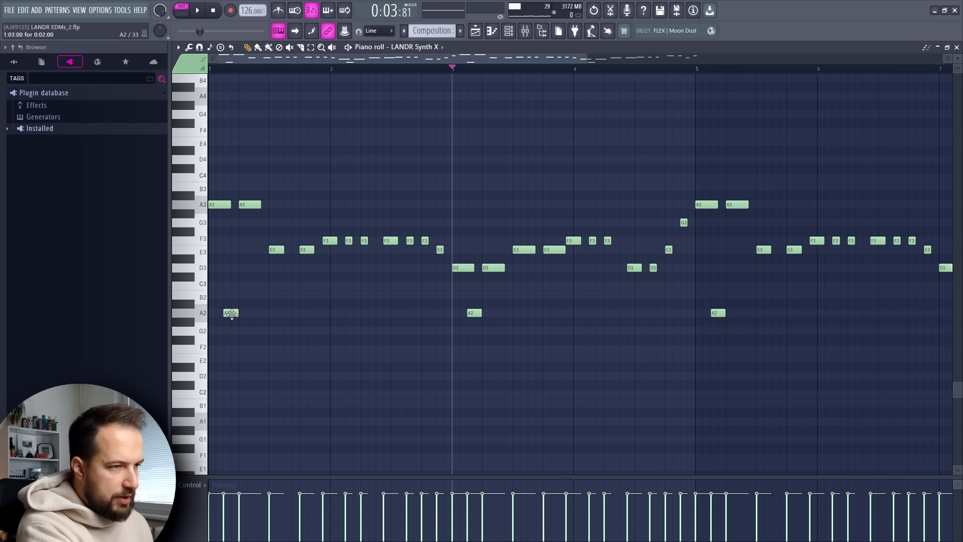
pyautogui.click(227, 70)
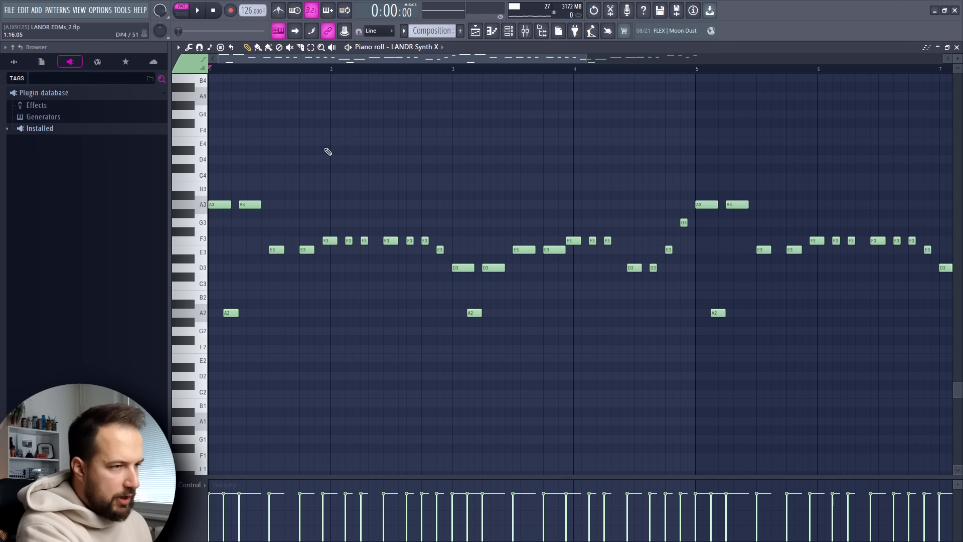
pyautogui.press('space')
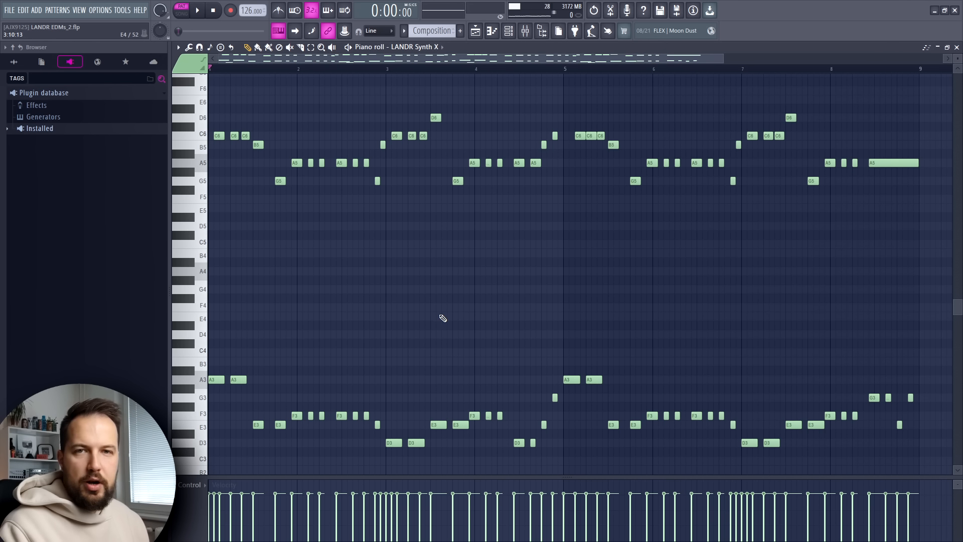
# Step: Try lengthening the first three C6 notes and the following B5 note until each reaches the next note, and play the result
pyautogui.scroll(-2, 304, 352)
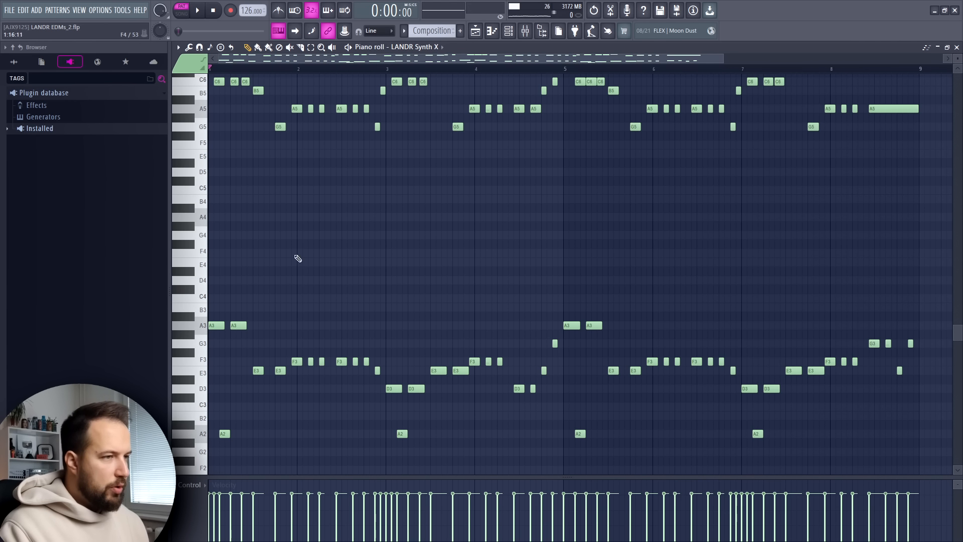
pyautogui.scroll(1, 340, 359)
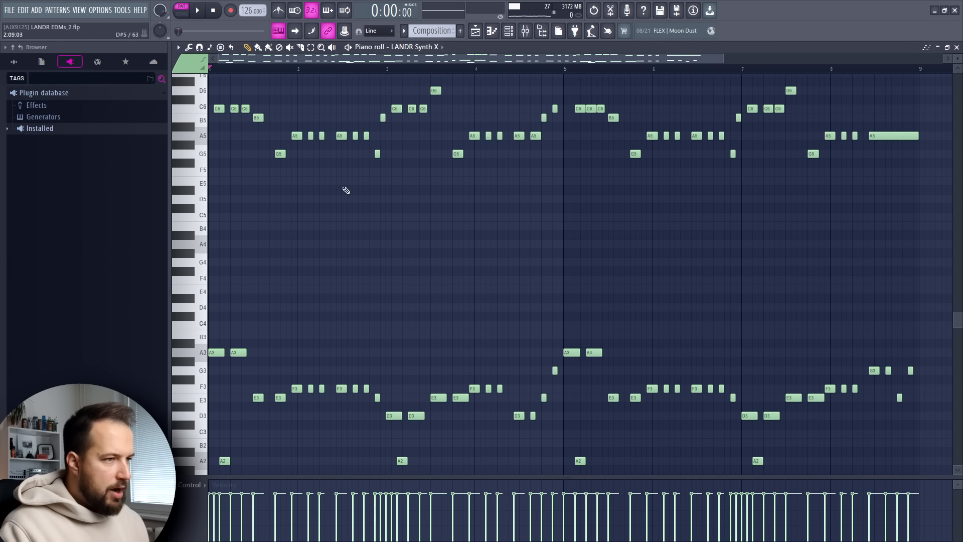
pyautogui.scroll(1, 307, 197)
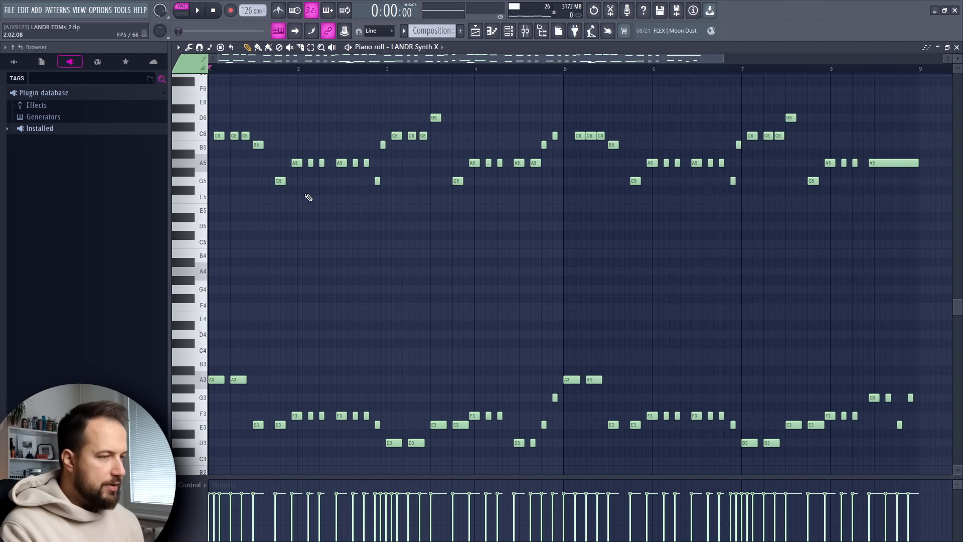
pyautogui.scroll(3, 216, 135)
pyautogui.moveTo(215, 126); pyautogui.dragTo(287, 139)
pyautogui.hotkey('ctrl', 'l')
pyautogui.moveTo(310, 145); pyautogui.dragTo(332, 145)
pyautogui.press('space')
pyautogui.press('space')
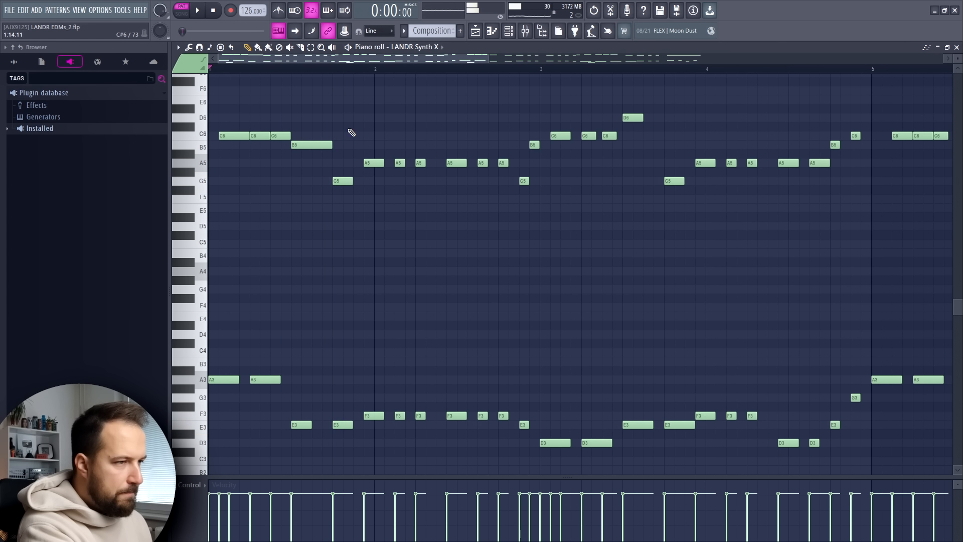
# Step: Undo the lengthening of the opening C6 and B5 notes and play the melody again
pyautogui.hotkey('ctrl', 'z')
pyautogui.hotkey('ctrl', 'z')
pyautogui.hotkey('ctrl', 'z')
pyautogui.keyDown('ctrl'); pyautogui.click(286, 116); pyautogui.keyUp('ctrl')
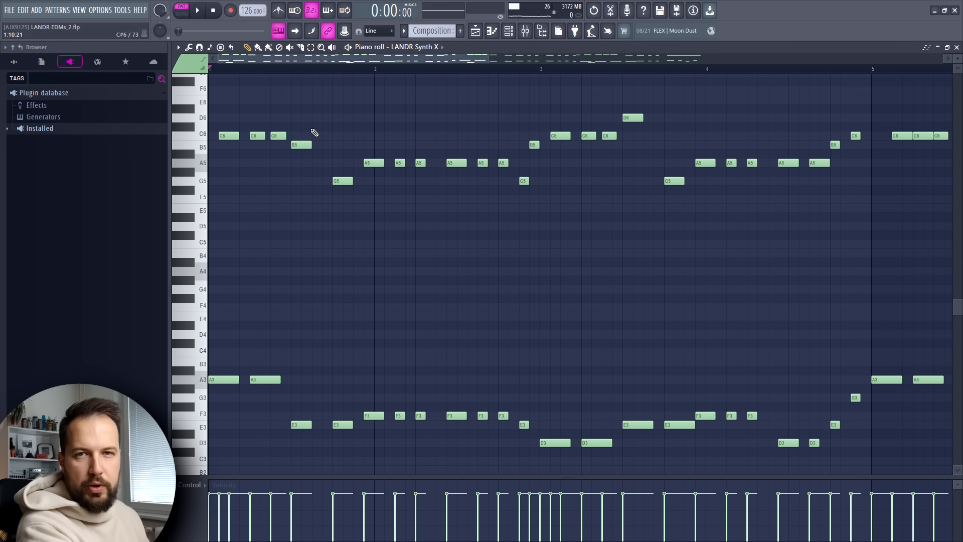
pyautogui.press('space')
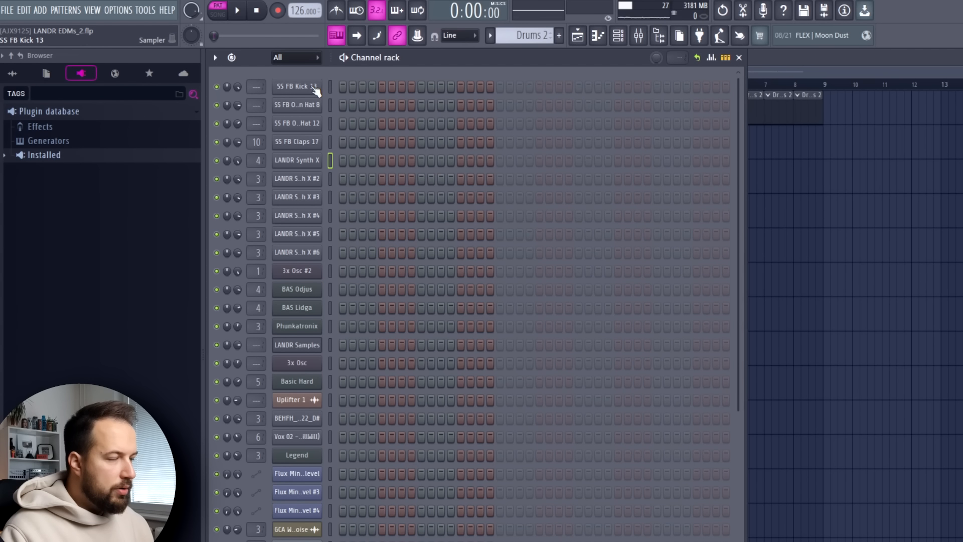
# Step: Preview SS FB Kick 13 from the Future Bounce pack in LANDR Samples and load it onto the first channel rack channel
pyautogui.click(315, 89)
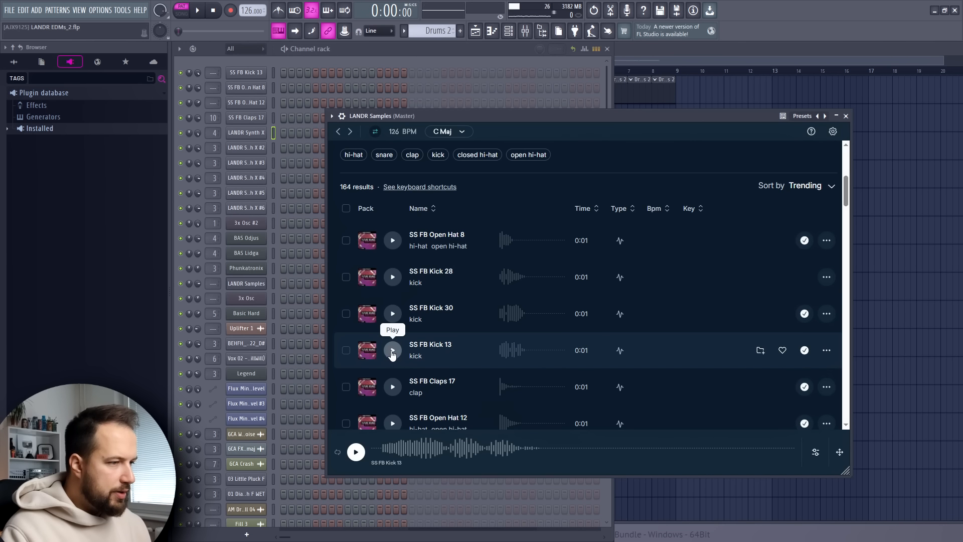
pyautogui.click(390, 351)
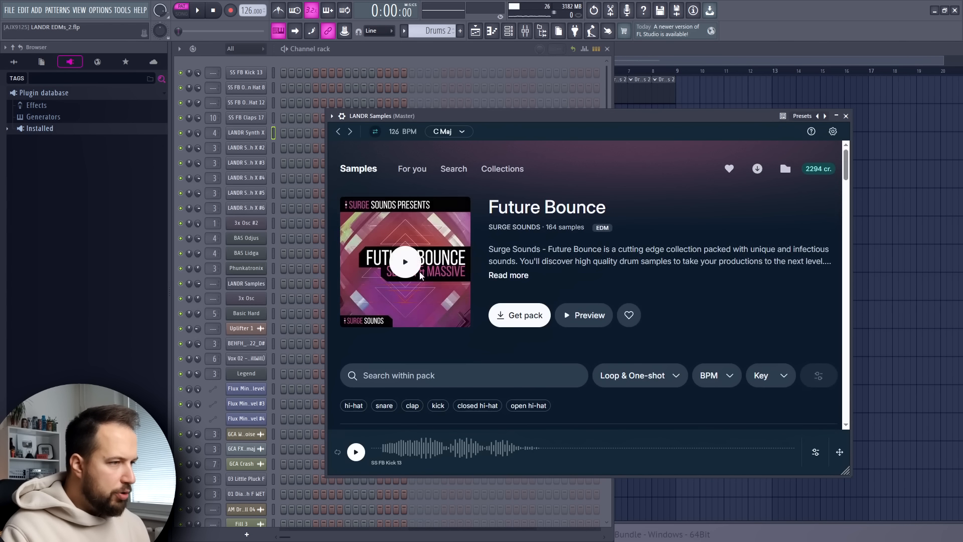
pyautogui.scroll(-5, 513, 271)
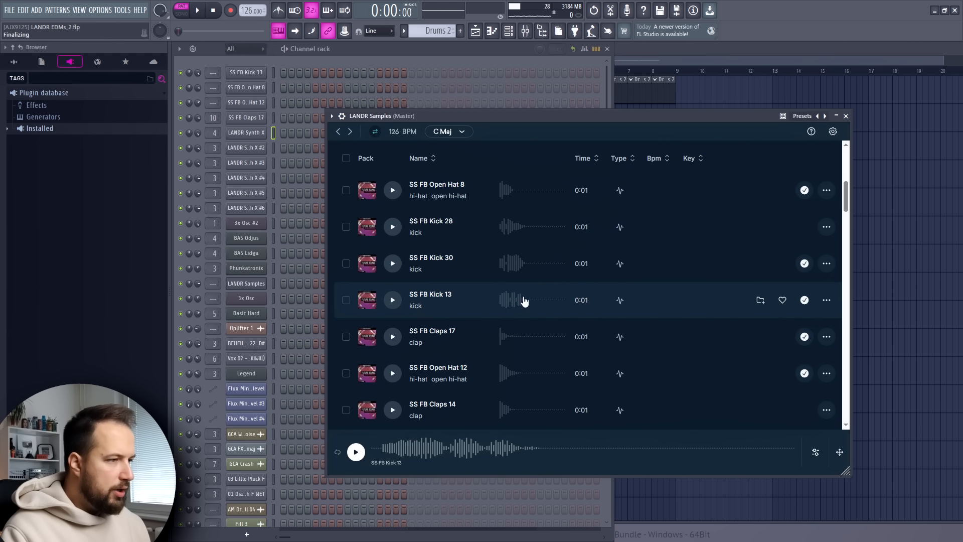
pyautogui.moveTo(840, 452); pyautogui.dragTo(249, 71)
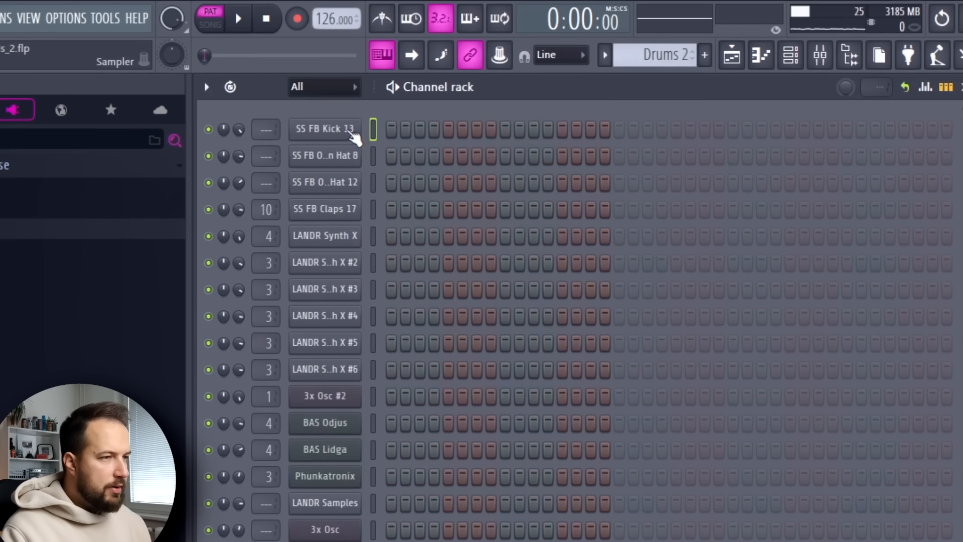
# Step: Fill every fourth step of the SS FB Kick 13 channel in the Drums 2 pattern and play it
pyautogui.rightClick(307, 105)
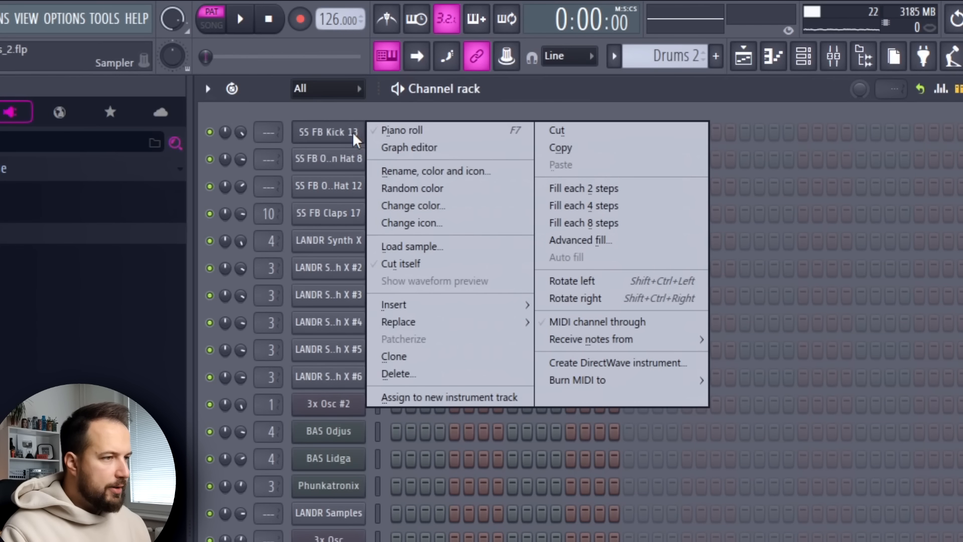
pyautogui.click(603, 213)
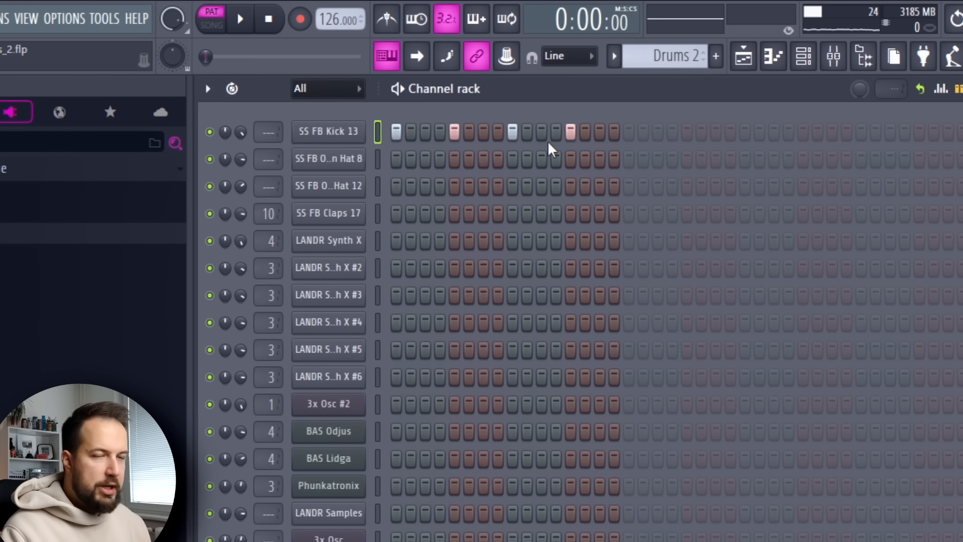
pyautogui.click(246, 19)
pyautogui.click(269, 20)
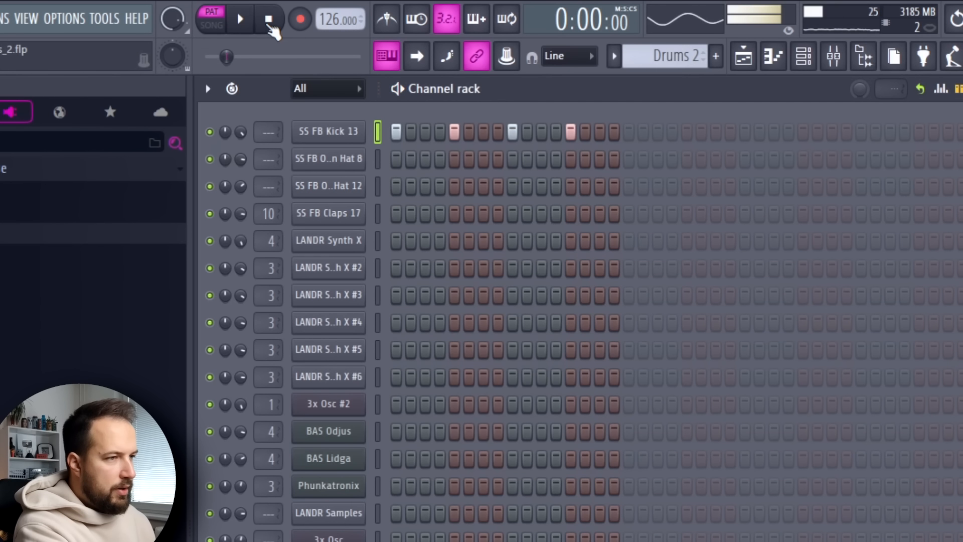
# Step: Place SS FB Open Hat 8 and Open Hat 12 on steps 3, 7, 11 and 15, and SS FB Claps 17 on steps 5 and 13
pyautogui.click(426, 159)
pyautogui.click(426, 186)
pyautogui.click(483, 160)
pyautogui.click(484, 186)
pyautogui.click(542, 159)
pyautogui.click(541, 187)
pyautogui.click(600, 160)
pyautogui.click(600, 186)
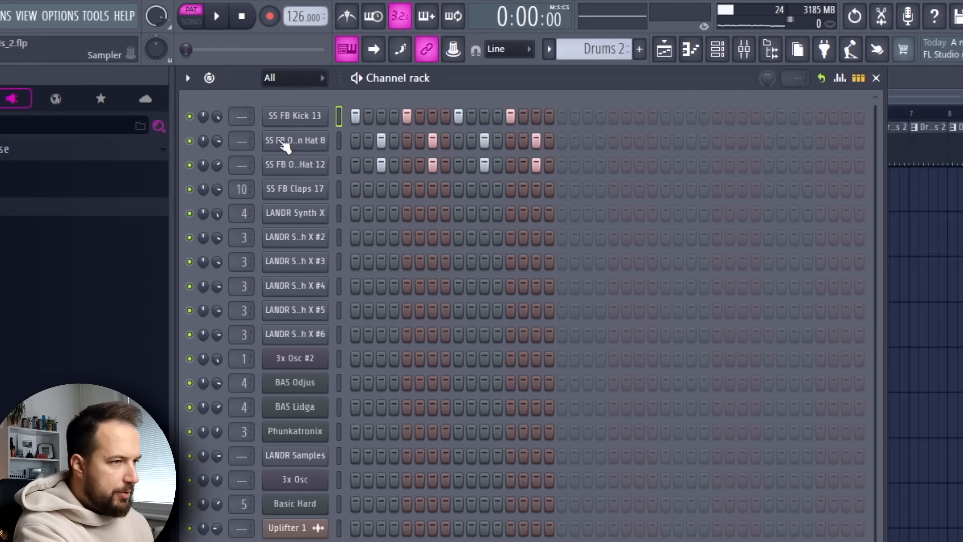
pyautogui.click(407, 189)
pyautogui.click(510, 188)
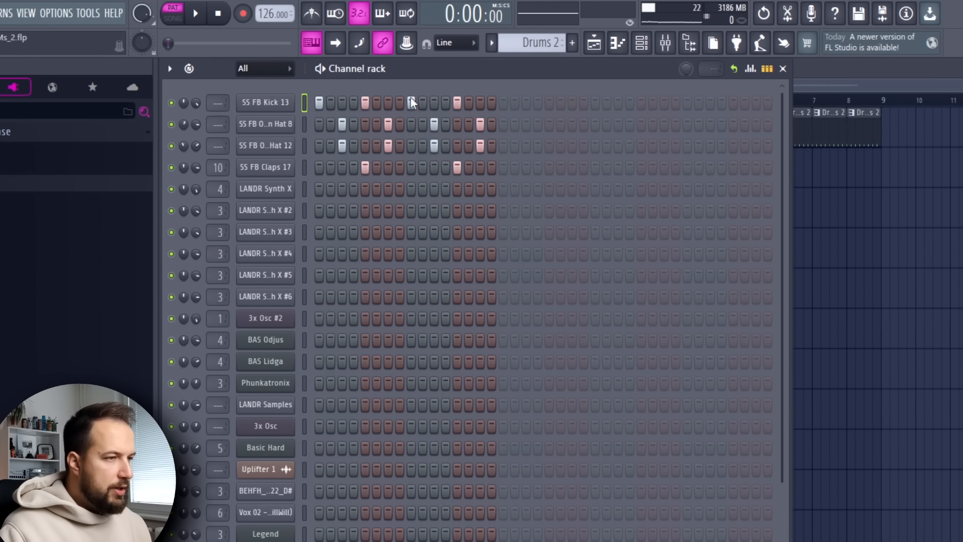
# Step: Switch to the Drums 1 pattern and play its kick and clap rhythm
pyautogui.press('KP_Subtract')
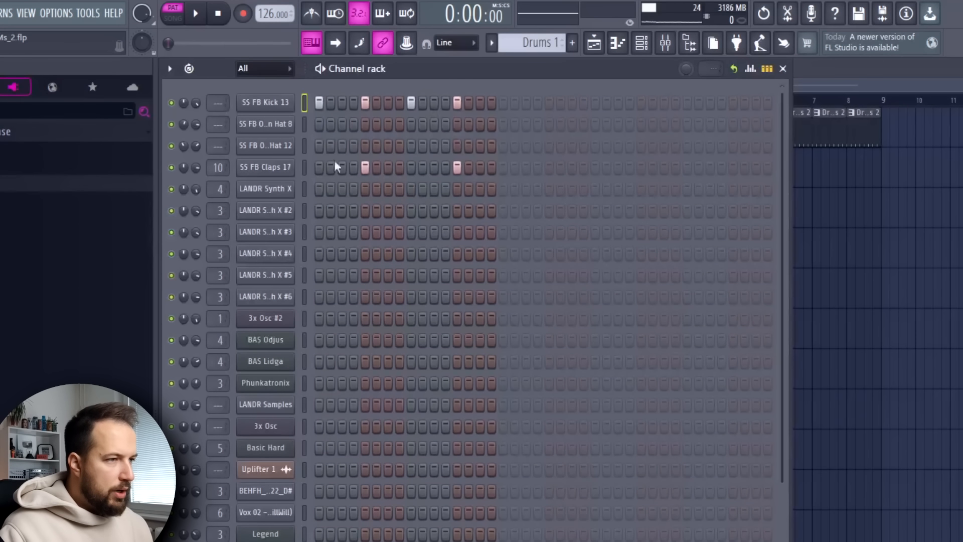
pyautogui.press('space')
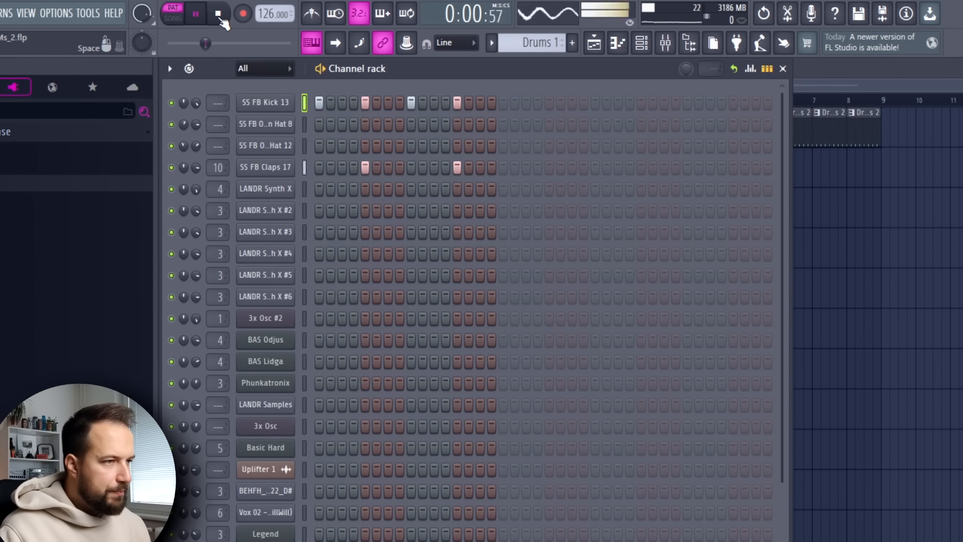
pyautogui.click(222, 21)
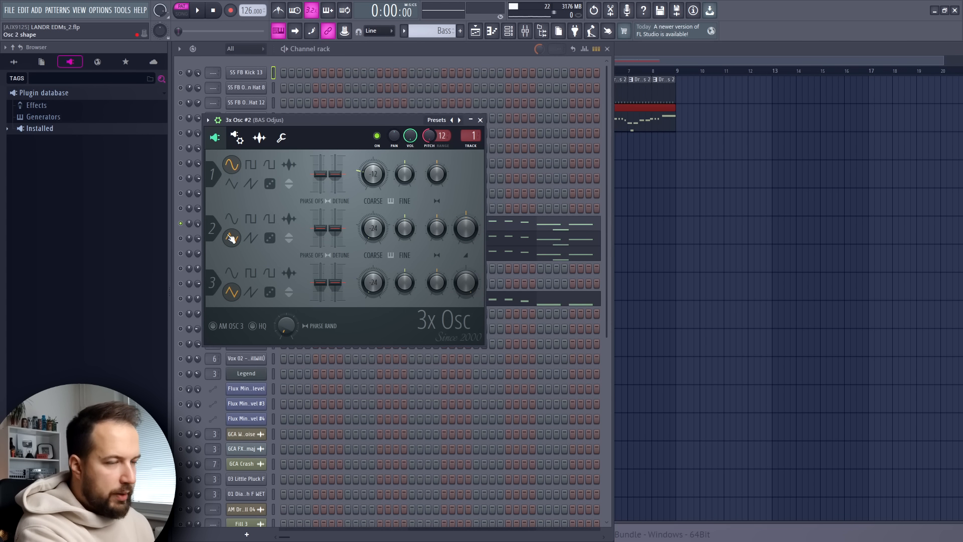
# Step: Inspect the Fruity Parametric EQ 2 on the BAS Odjus mixer track and play the soloed 3x Osc #2 channel
pyautogui.press('F9')
pyautogui.click(824, 267)
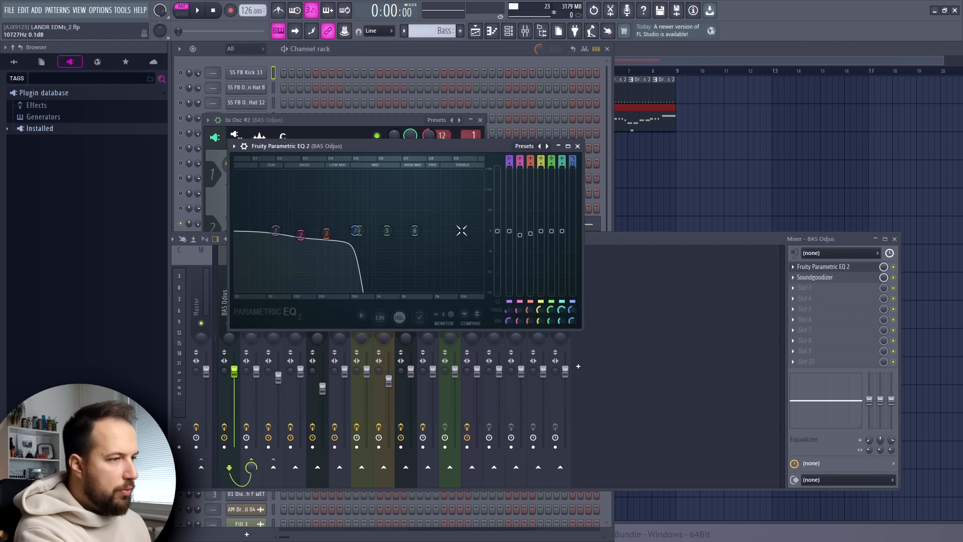
pyautogui.click(321, 51)
pyautogui.click(200, 11)
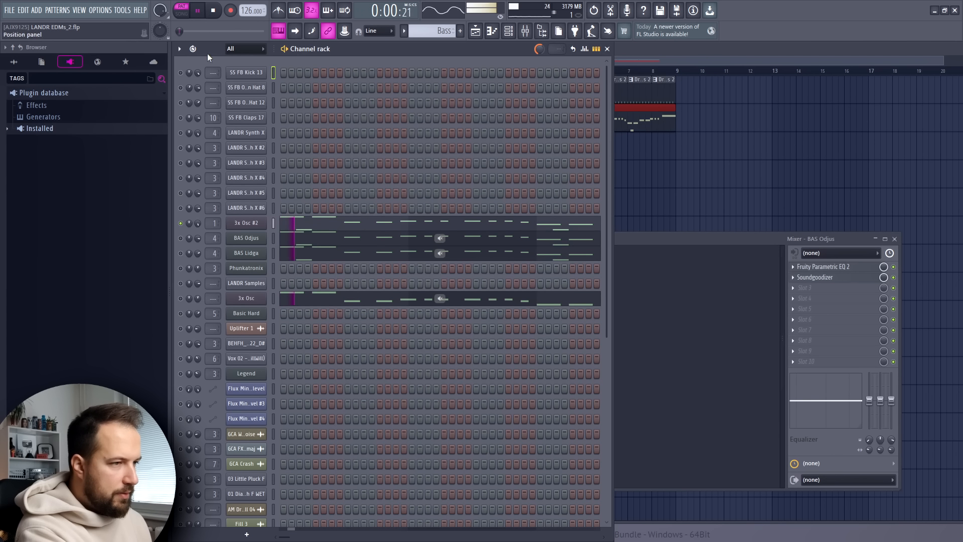
pyautogui.click(214, 11)
# Step: Unsolo and mute the 3x Osc #2 channel and listen to the remaining bass layers
pyautogui.rightClick(181, 223)
pyautogui.click(180, 224)
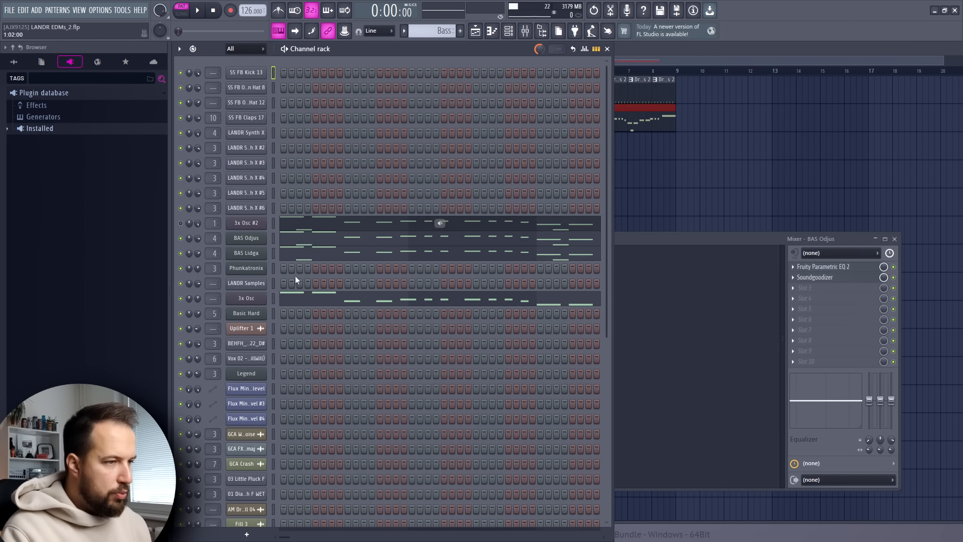
pyautogui.click(199, 10)
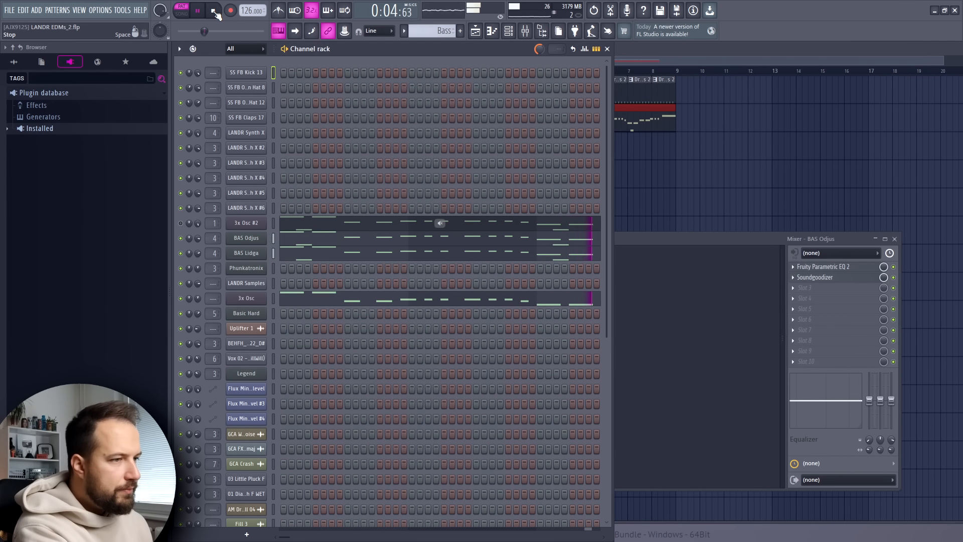
pyautogui.click(214, 11)
# Step: Solo the BAS Odjus channel, open its FLEX instrument and play the bass pattern
pyautogui.keyDown('ctrl'); pyautogui.click(180, 238); pyautogui.keyUp('ctrl')
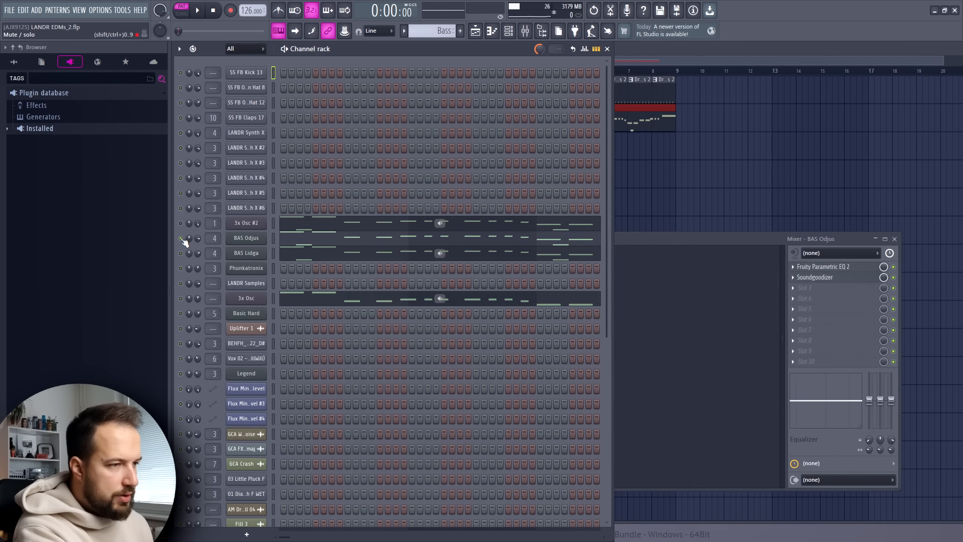
pyautogui.click(246, 238)
pyautogui.press('space')
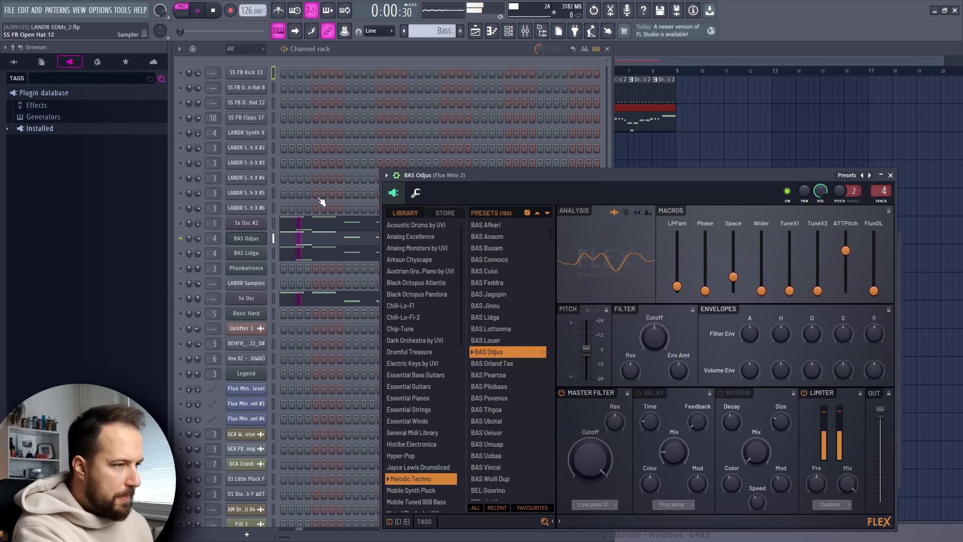
# Step: Stop playback, solo the BAS Lidga channel with its FLEX instrument open, and play the bass pattern
pyautogui.click(213, 11)
pyautogui.keyDown('ctrl'); pyautogui.click(180, 253); pyautogui.keyUp('ctrl')
pyautogui.click(247, 253)
pyautogui.press('space')
# Step: Solo the 3x Osc channel and listen to its layer of the Bass pattern
pyautogui.keyDown('ctrl'); pyautogui.click(180, 299); pyautogui.keyUp('ctrl')
pyautogui.click(246, 298)
pyautogui.moveTo(213, 299); pyautogui.dragTo(213, 309)
pyautogui.click(213, 12)
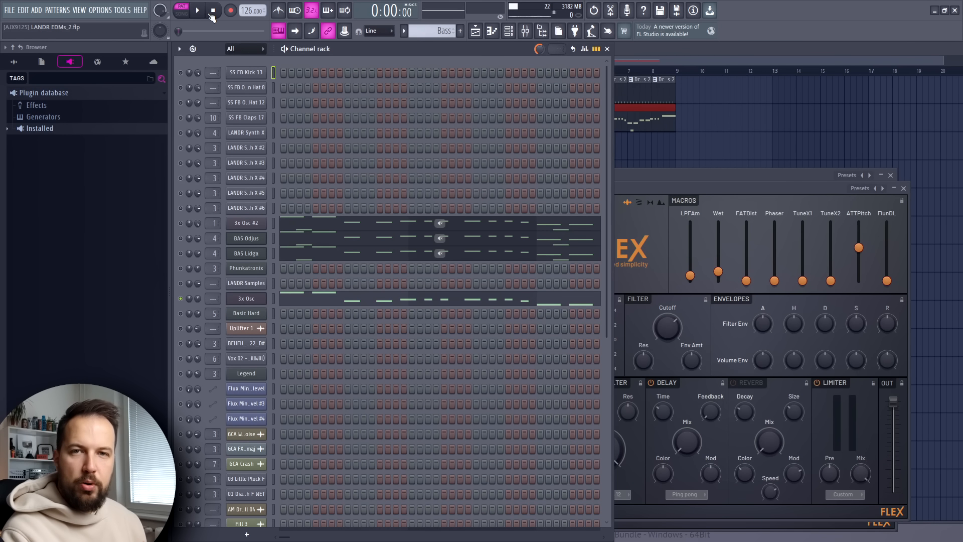
# Step: Inspect the Fruity Parametric EQ 2 on the Flux Mini 2 mixer track
pyautogui.press('F9')
pyautogui.click(824, 299)
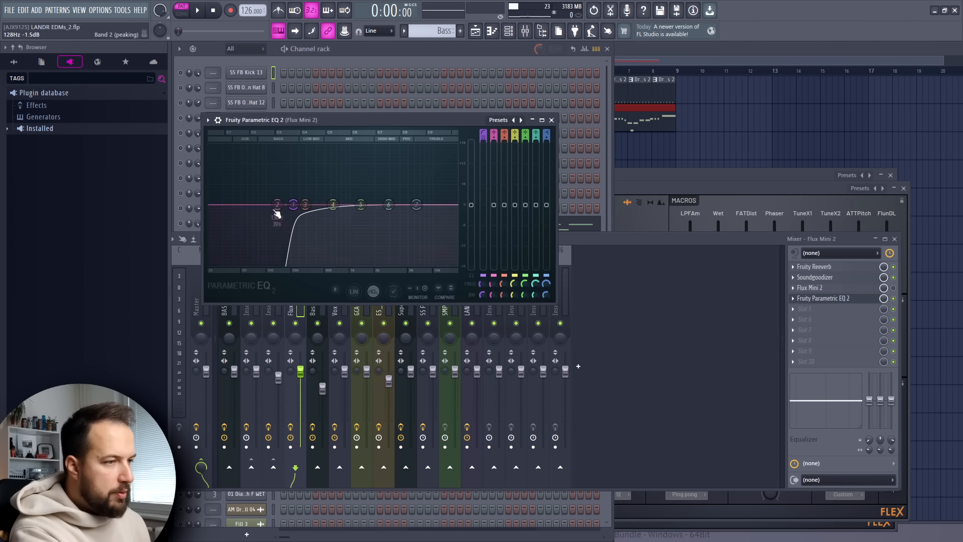
pyautogui.click(709, 147)
# Step: Solo the 3x Osc #2 channel and inspect the Kickstart plugin on the Insert 2 mixer track
pyautogui.rightClick(181, 224)
pyautogui.rightClick(180, 224)
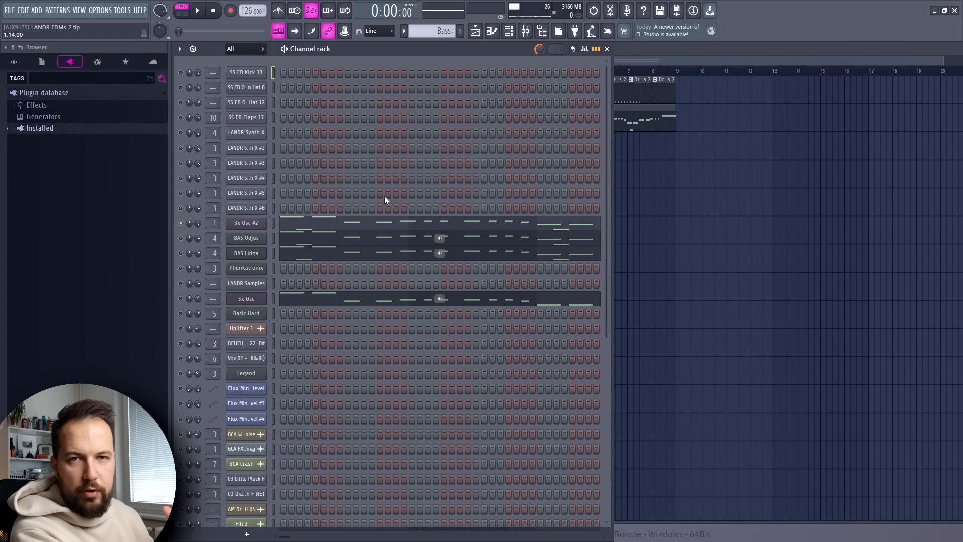
pyautogui.press('F9')
pyautogui.click(837, 271)
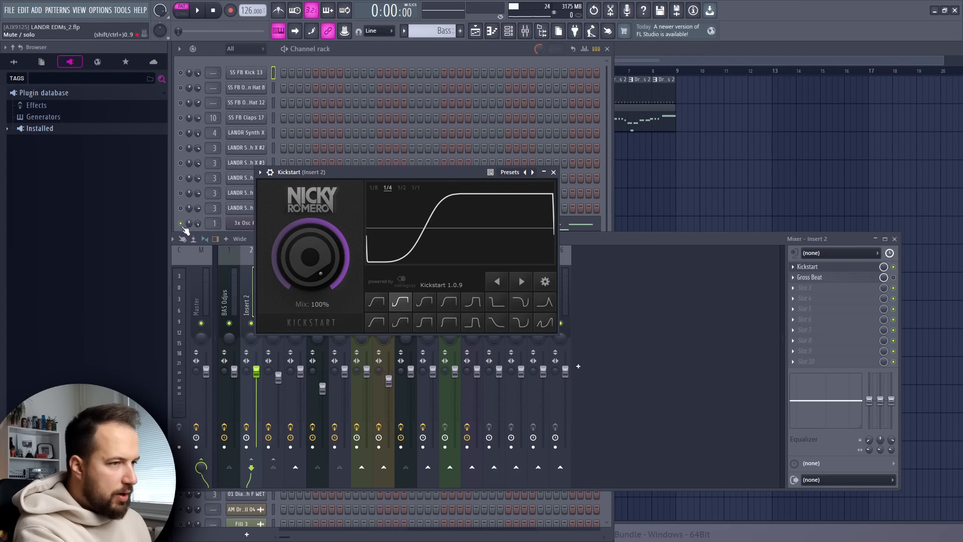
pyautogui.rightClick(181, 224)
# Step: Play the arrangement in song mode and examine the upper melody notes of the LANDR Synth X Composition pattern
pyautogui.rightClick(700, 132)
pyautogui.rightClick(472, 128)
pyautogui.press('l')
pyautogui.press('space')
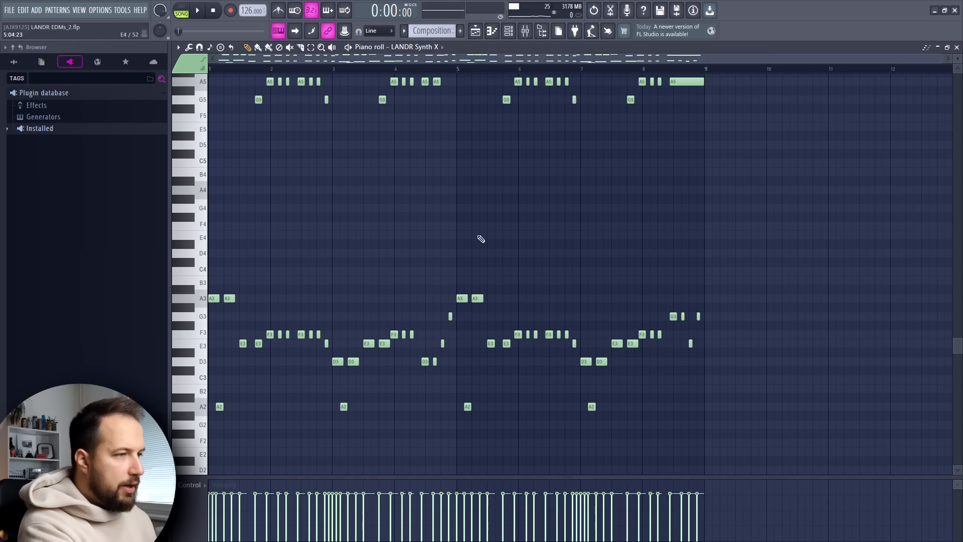
pyautogui.scroll(5, 557, 265)
pyautogui.moveTo(814, 123); pyautogui.dragTo(208, 344)
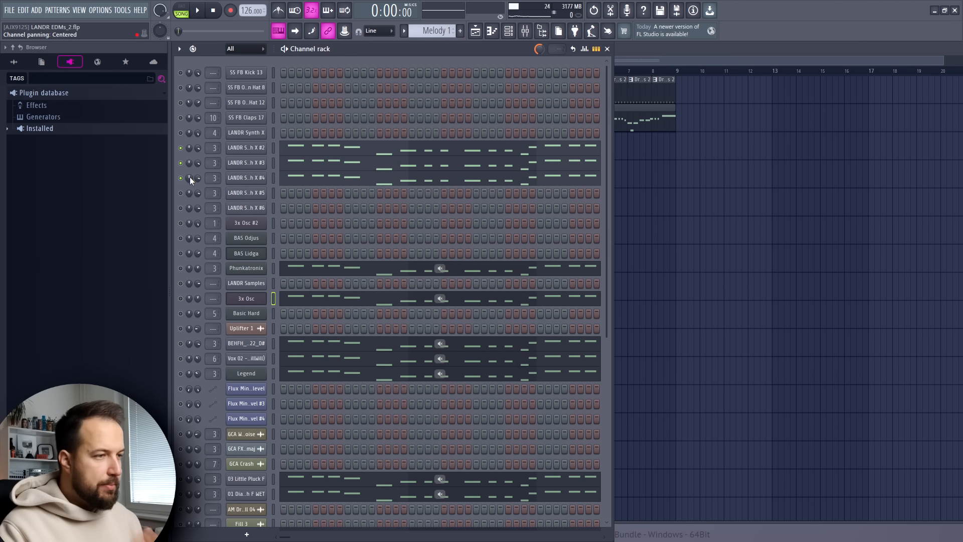
# Step: Solo the LANDR Synth X #2 and Phunkatronix channels of Melody 1 one after the other and listen in pattern mode
pyautogui.keyDown('ctrl'); pyautogui.click(181, 149); pyautogui.keyUp('ctrl')
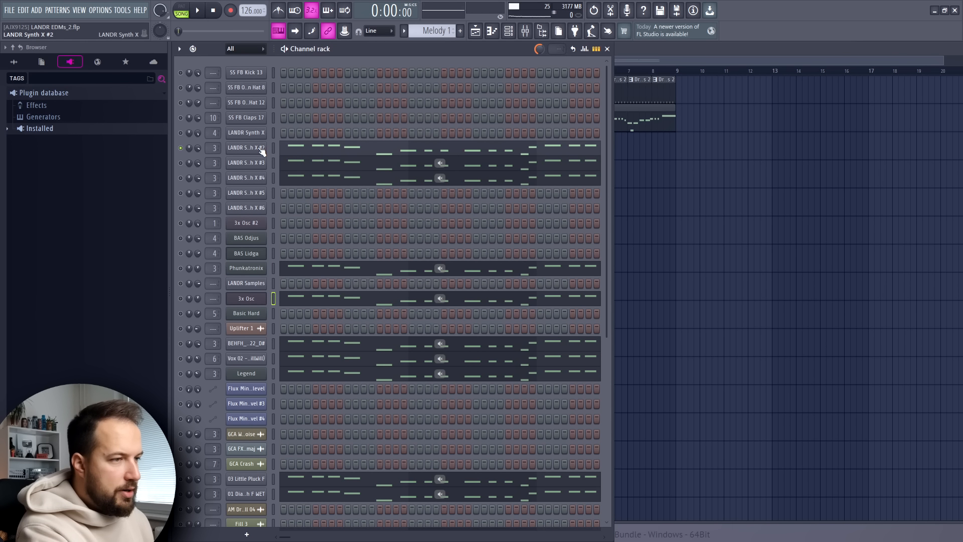
pyautogui.press('l')
pyautogui.keyDown('ctrl'); pyautogui.click(181, 269); pyautogui.keyUp('ctrl')
pyautogui.click(246, 268)
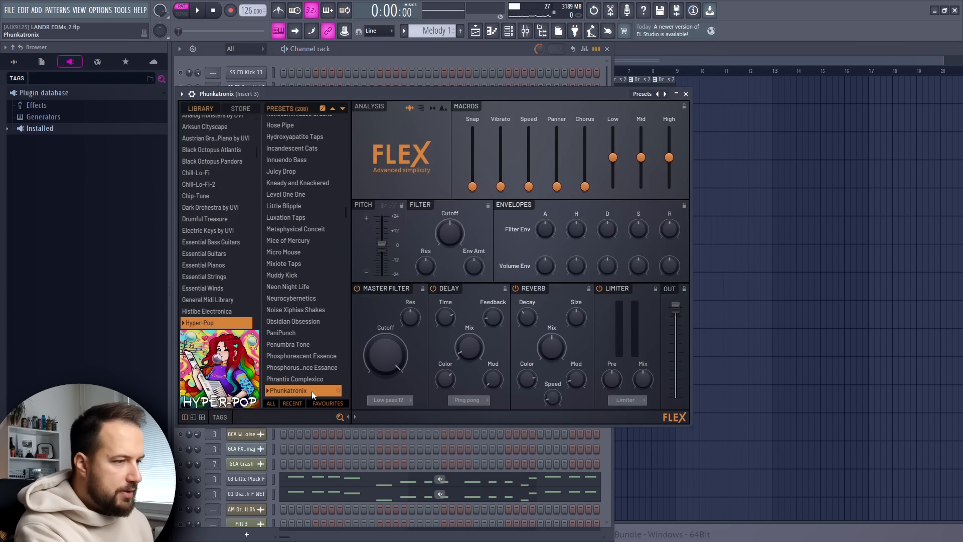
pyautogui.press('space')
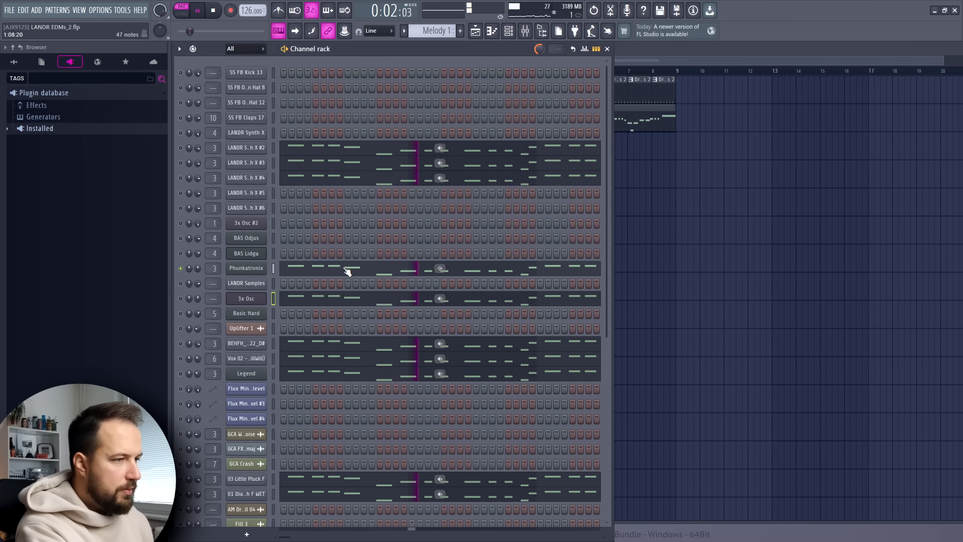
pyautogui.press('space')
# Step: Check the soloed 3x Osc channel's instrument and play its layer of the Melody 1 pattern
pyautogui.click(246, 299)
pyautogui.press('Escape')
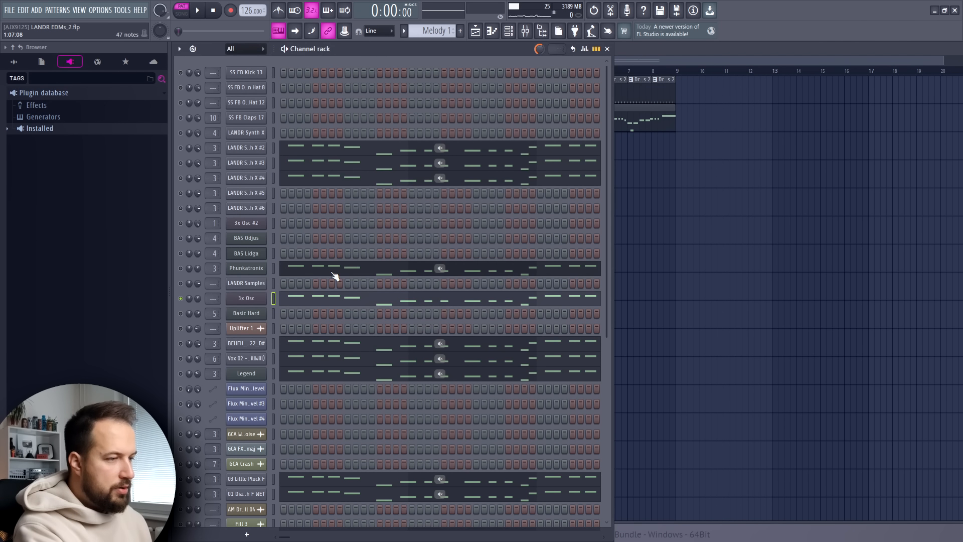
pyautogui.press('space')
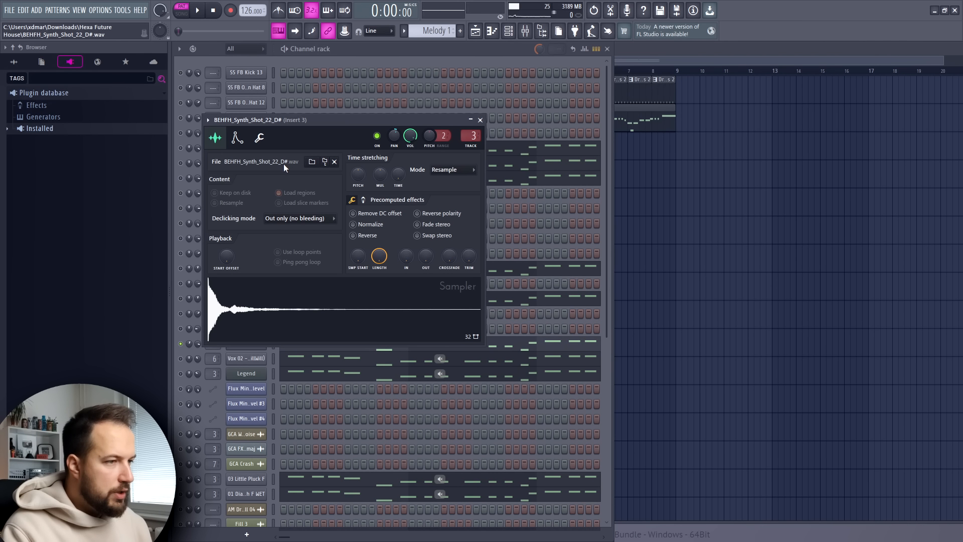
# Step: Set the BEHFH_Synth_Shot_22_D# sampler's root note to C5 and back to D#5
pyautogui.click(261, 139)
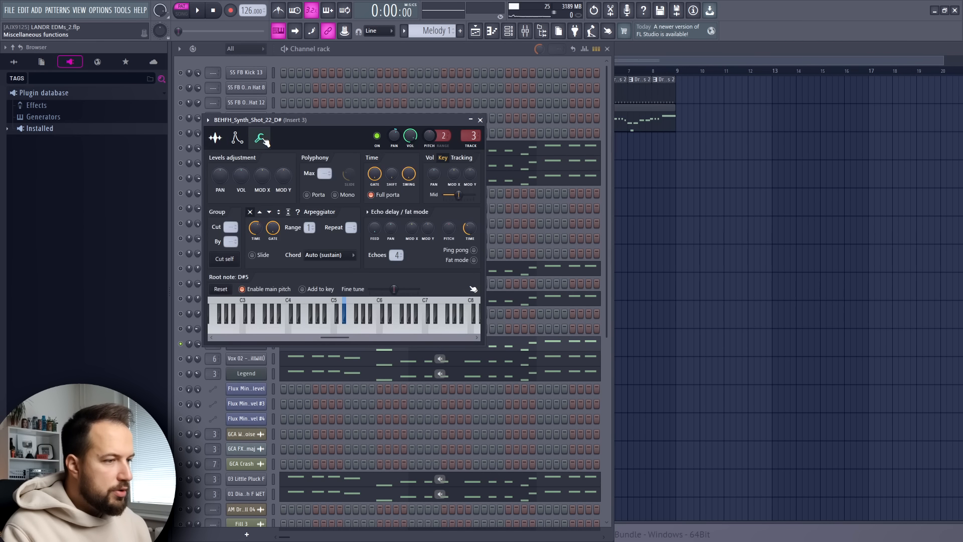
pyautogui.rightClick(333, 327)
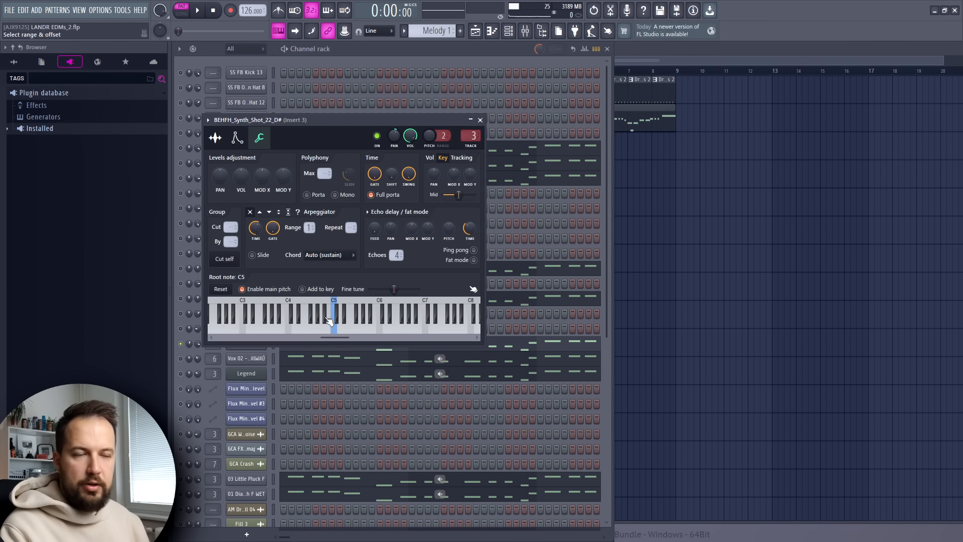
pyautogui.rightClick(345, 317)
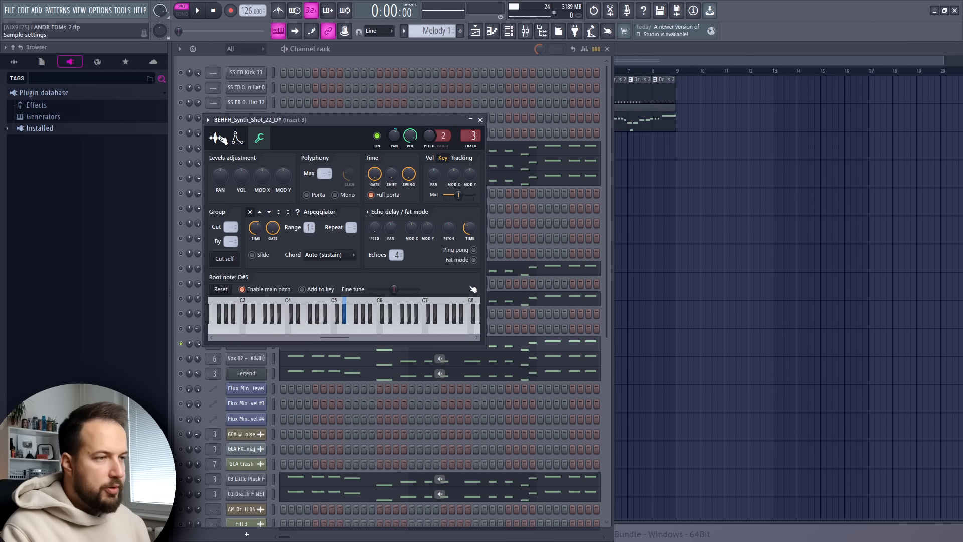
pyautogui.click(481, 120)
# Step: Solo the 01 Dia..h F WET channel and play its layer of the Melody 1 pattern
pyautogui.scroll(-5, 356, 261)
pyautogui.keyDown('ctrl'); pyautogui.click(181, 314); pyautogui.keyUp('ctrl')
pyautogui.press('space')
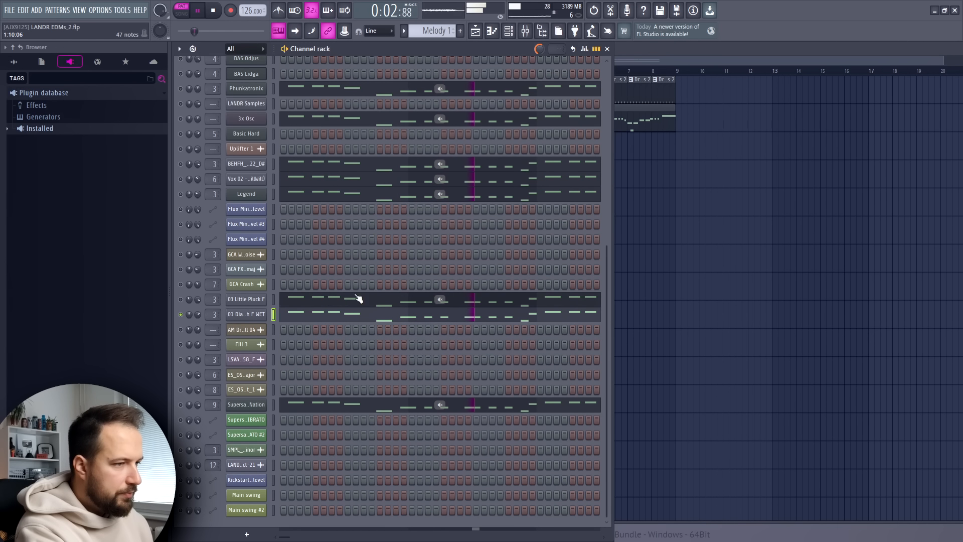
pyautogui.press('space')
# Step: Solo the Supersaw Nation channel, open its FLEX instrument and play the Melody 1 pattern
pyautogui.keyDown('ctrl'); pyautogui.click(181, 404); pyautogui.keyUp('ctrl')
pyautogui.click(246, 404)
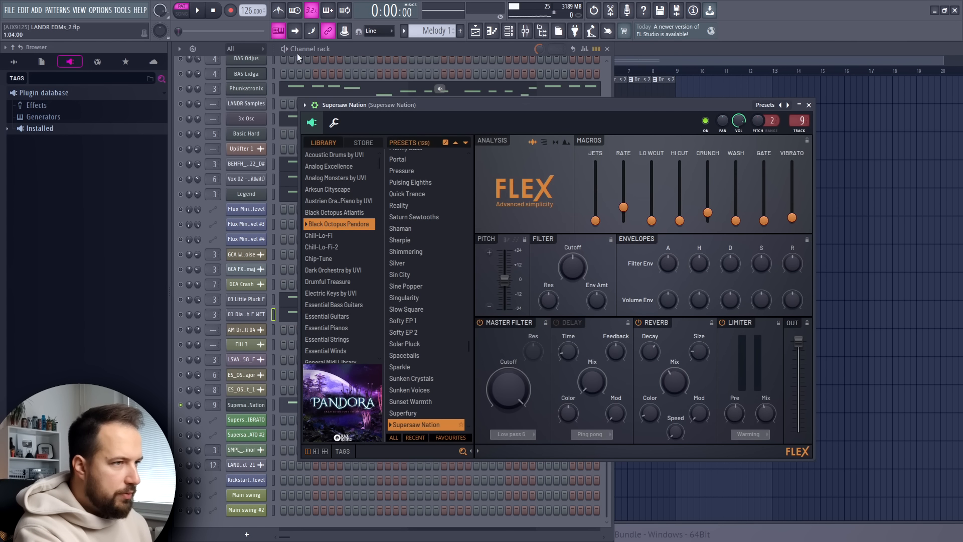
pyautogui.press('space')
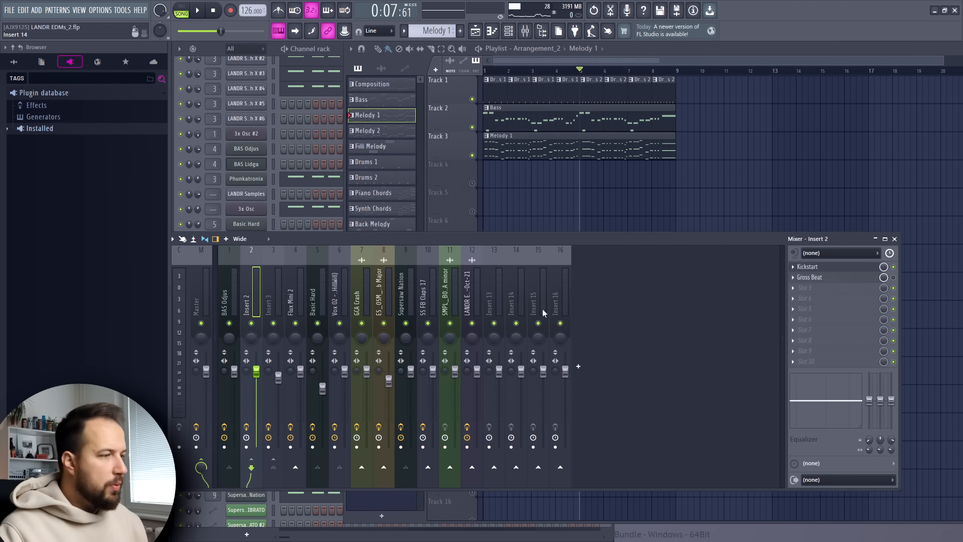
# Step: Inspect Kickstart on the Insert 2 mixer track and play the Basic Hard notes of the Piano Chords pattern
pyautogui.click(839, 267)
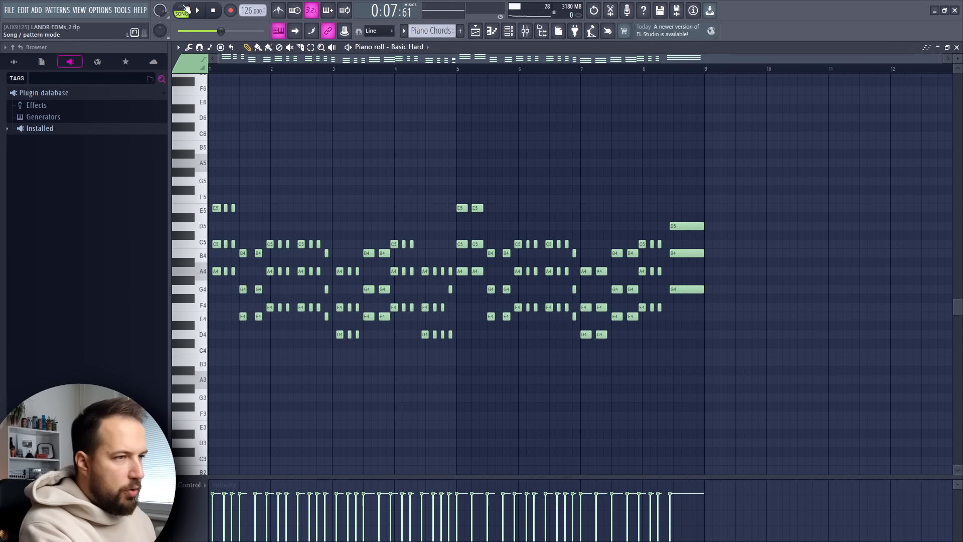
pyautogui.click(185, 9)
pyautogui.press('space')
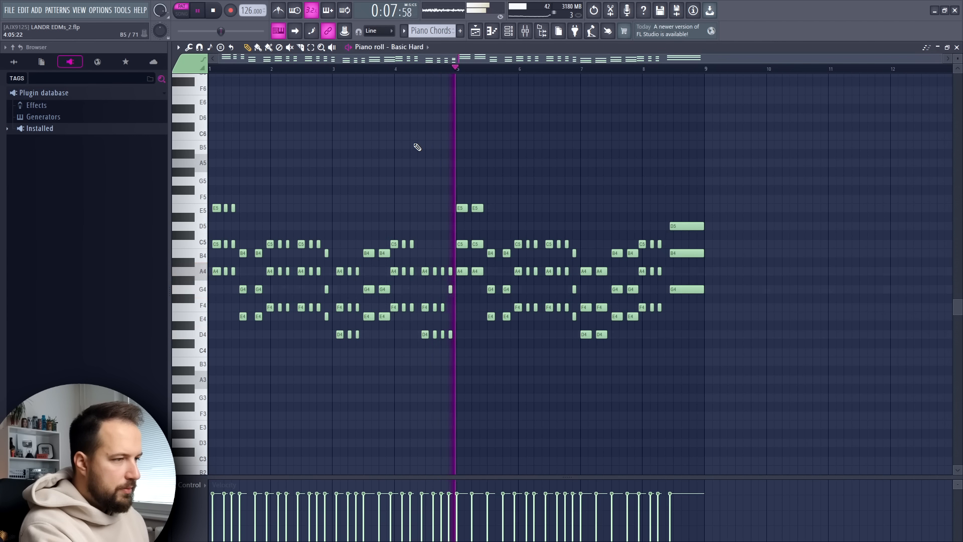
pyautogui.press('space')
pyautogui.click(957, 47)
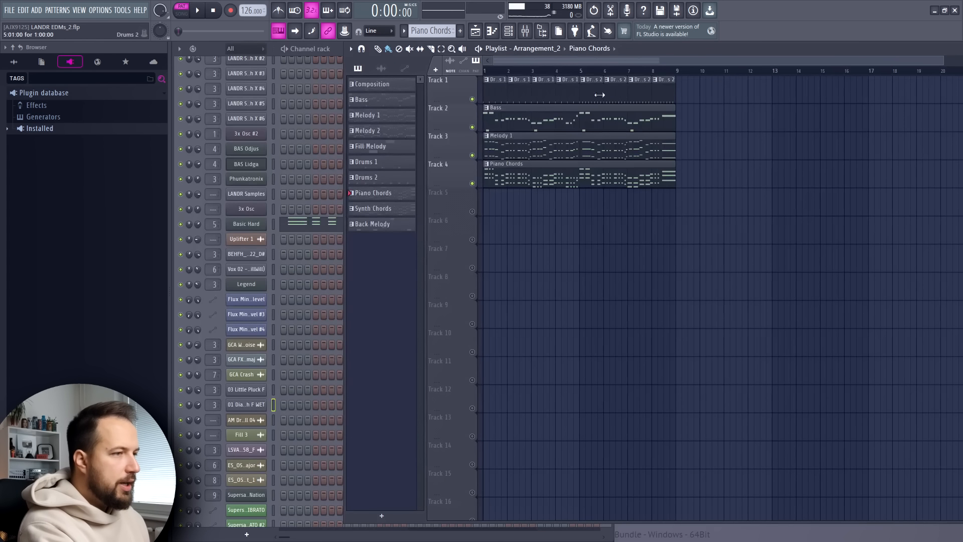
# Step: Copy the lower bass notes of the Composition pattern into the Basic Hard piano roll of the new Pattern 11
pyautogui.click(396, 85)
pyautogui.press('F7')
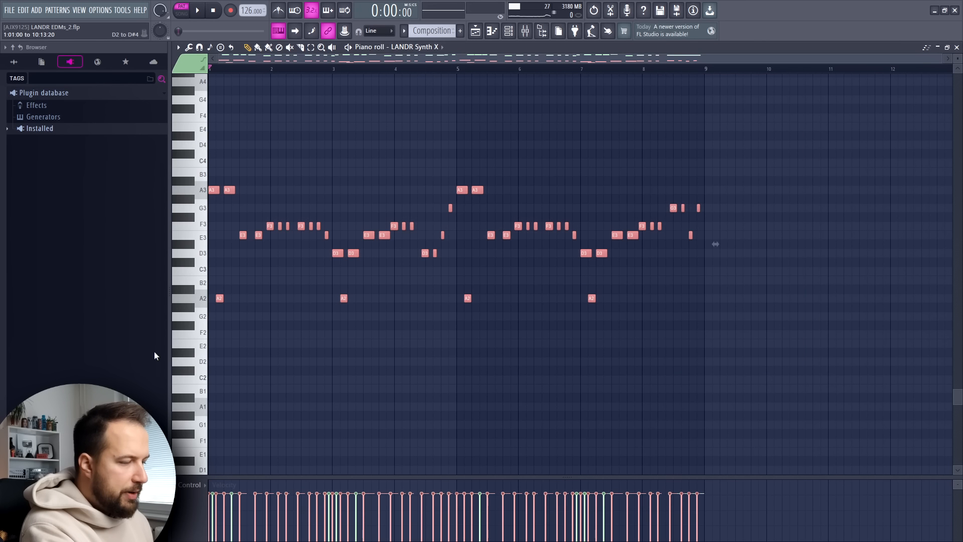
pyautogui.scroll(-2, 366, 254)
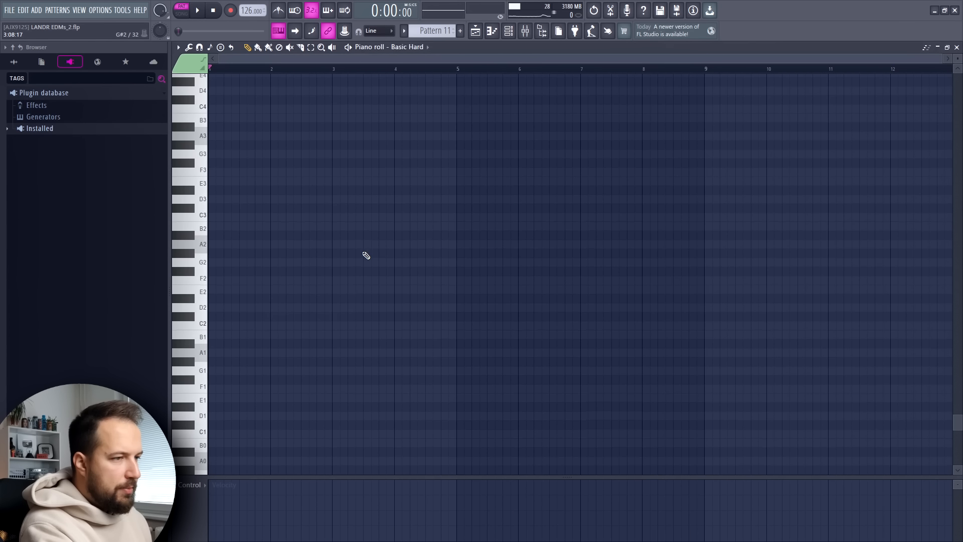
pyautogui.hotkey('ctrl', 'v')
pyautogui.scroll(3, 351, 230)
# Step: Play the pasted Basic Hard notes and delete the first low A2 note in bar 1
pyautogui.press('space')
pyautogui.click(239, 317)
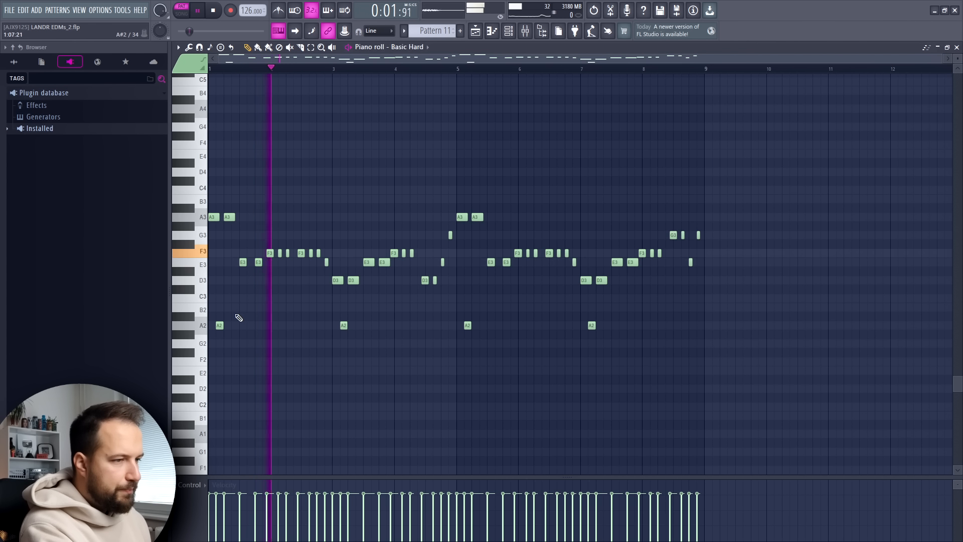
pyautogui.rightClick(221, 325)
pyautogui.press('space')
pyautogui.scroll(2, 296, 206)
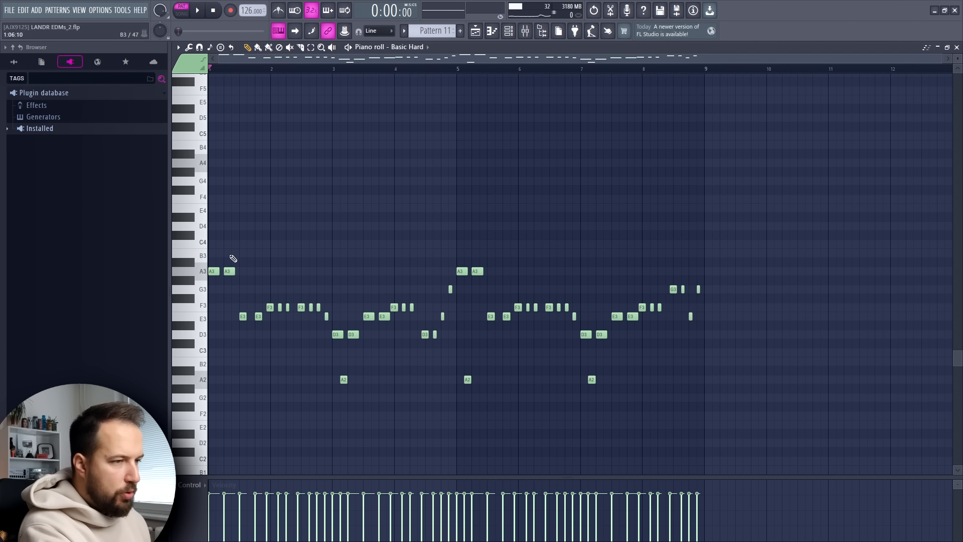
# Step: Add C4 and E4 above the first A3 note to form an A minor chord, and play it
pyautogui.click(215, 243)
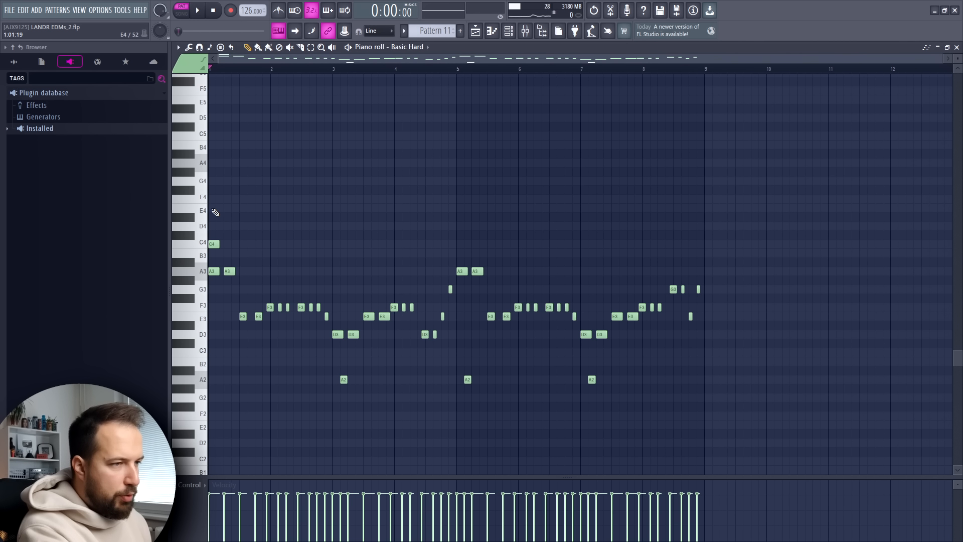
pyautogui.click(215, 208)
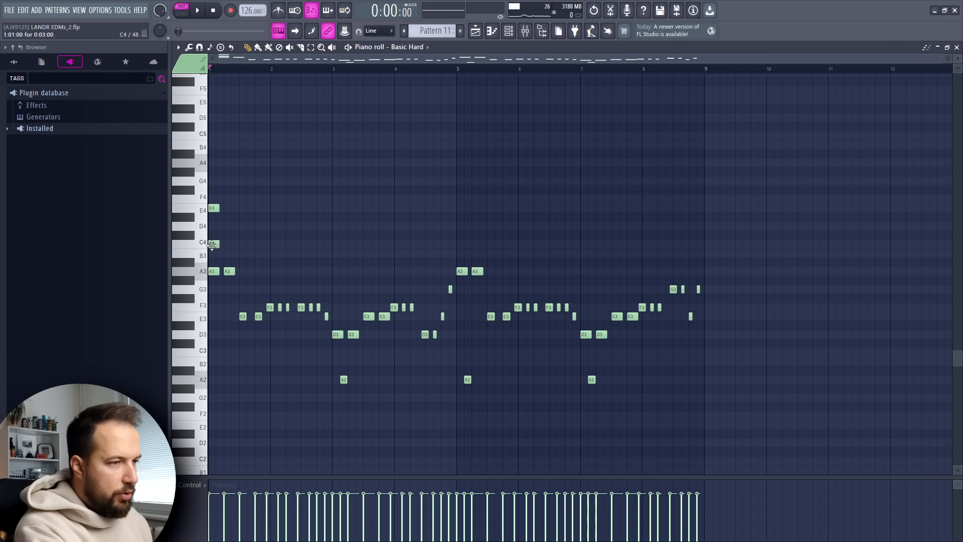
pyautogui.rightClick(216, 245)
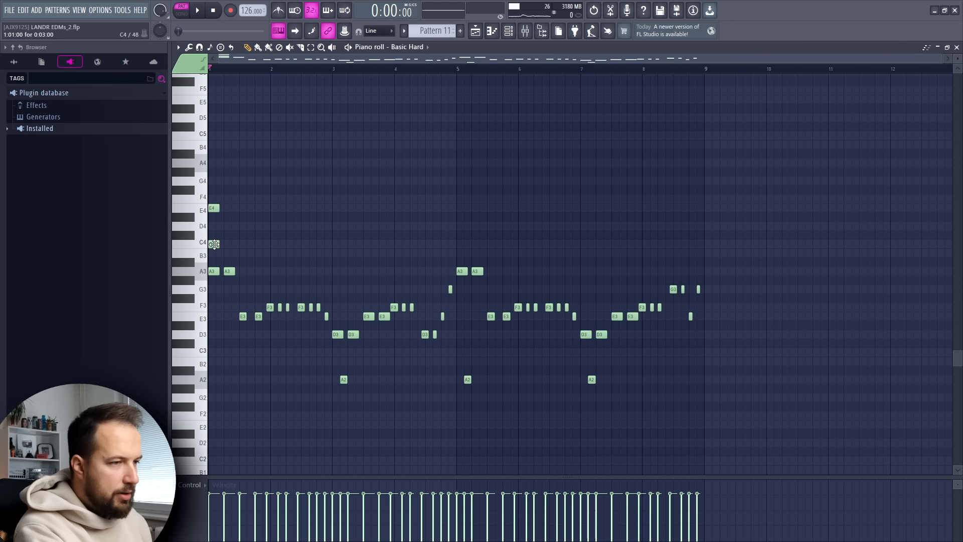
pyautogui.moveTo(214, 245)
pyautogui.mouseDown()
pyautogui.moveTo(215, 236)
pyautogui.moveTo(216, 244)
pyautogui.mouseUp()
pyautogui.press('space')
pyautogui.press('space')
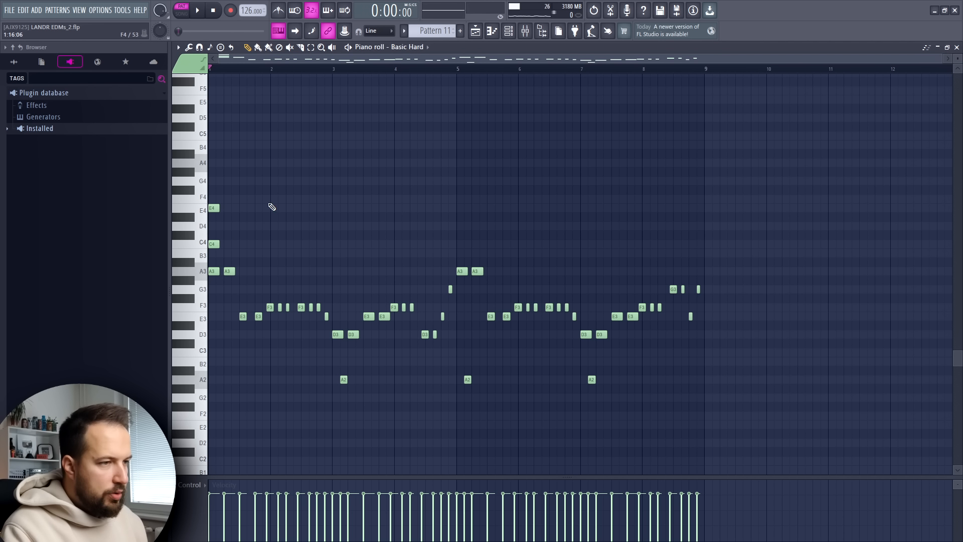
# Step: Check the notes of the opening A minor chord and add G3 and B3 above the first E3 note
pyautogui.click(214, 272)
pyautogui.click(215, 243)
pyautogui.click(215, 209)
pyautogui.scroll(3, 218, 265)
pyautogui.click(270, 316)
pyautogui.click(270, 290)
pyautogui.click(270, 254)
# Step: Add A3 and C4 above the first F3 note, and F3 and A3 above the D3 note at bar 3
pyautogui.click(320, 271)
pyautogui.click(321, 245)
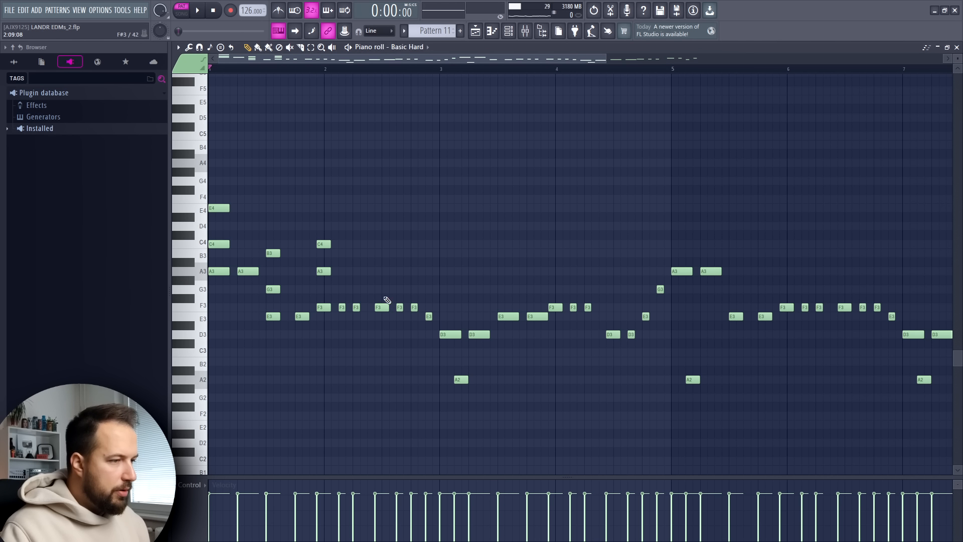
pyautogui.click(442, 307)
pyautogui.click(442, 271)
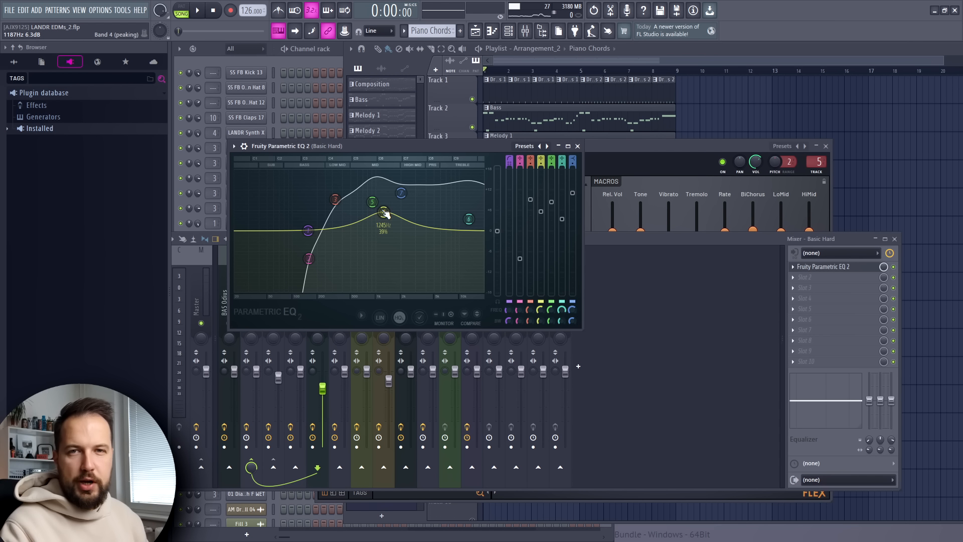
# Step: Compare the Piano Chords pattern with the Basic Hard track's Fruity Parametric EQ 2 bypassed and enabled
pyautogui.click(893, 267)
pyautogui.press('space')
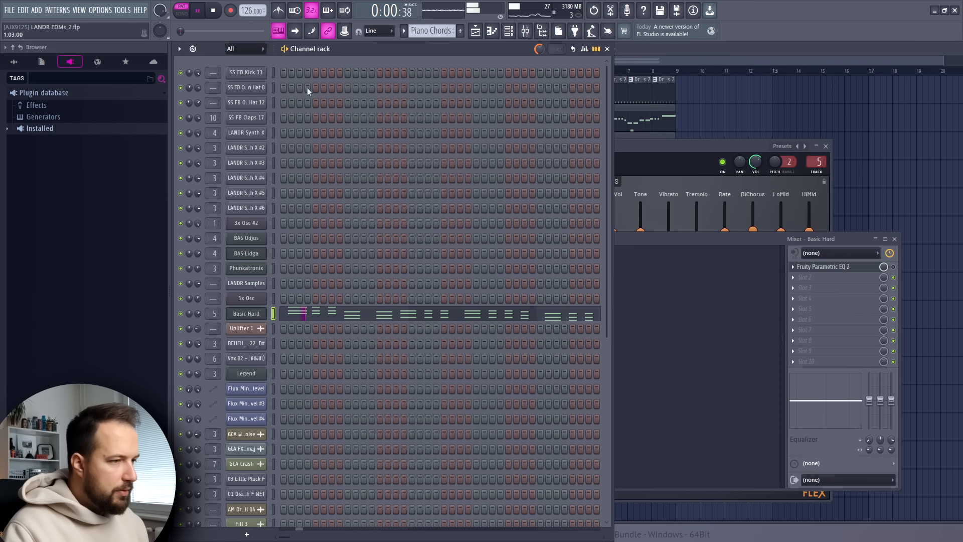
pyautogui.press('F9')
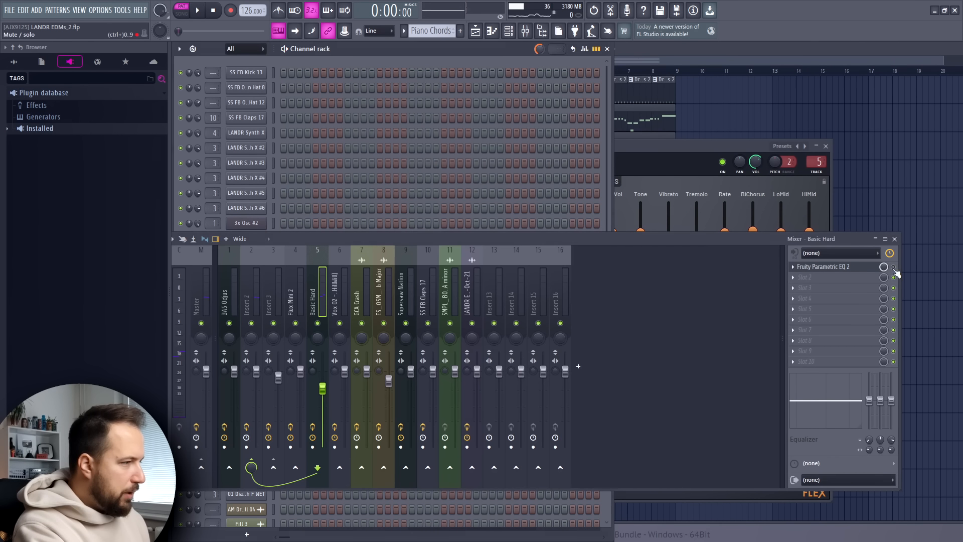
pyautogui.click(823, 267)
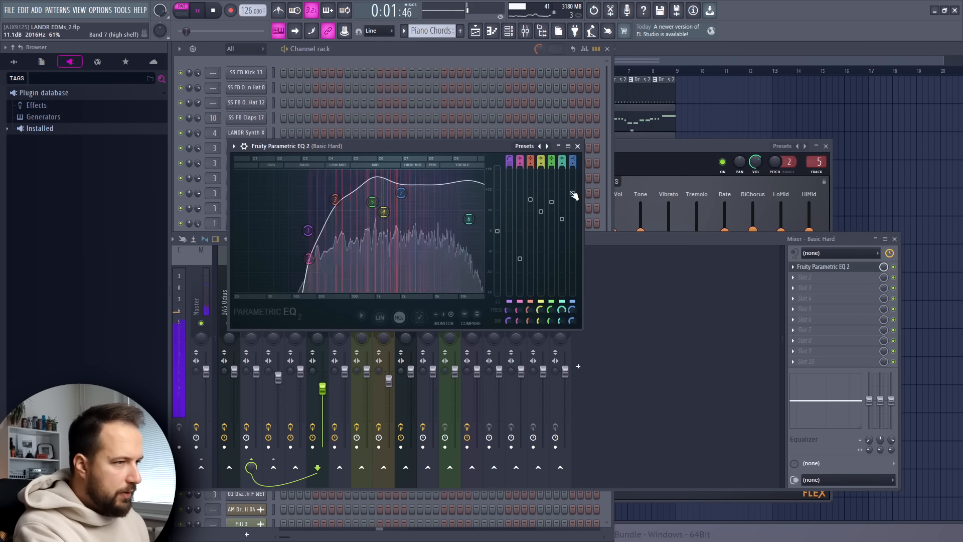
pyautogui.press('space')
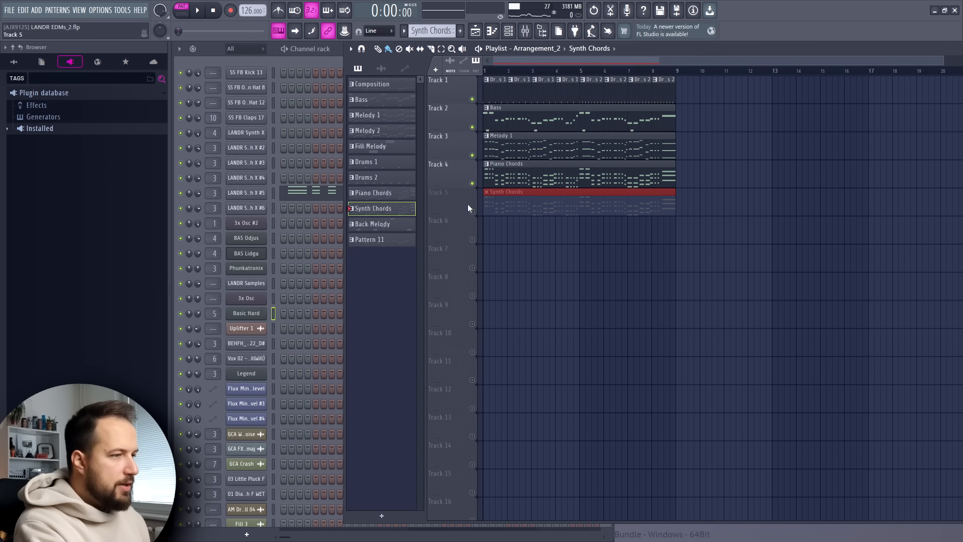
# Step: Inspect the LANDR Synth X #5 instrument used for the Synth Chords pattern
pyautogui.click(401, 242)
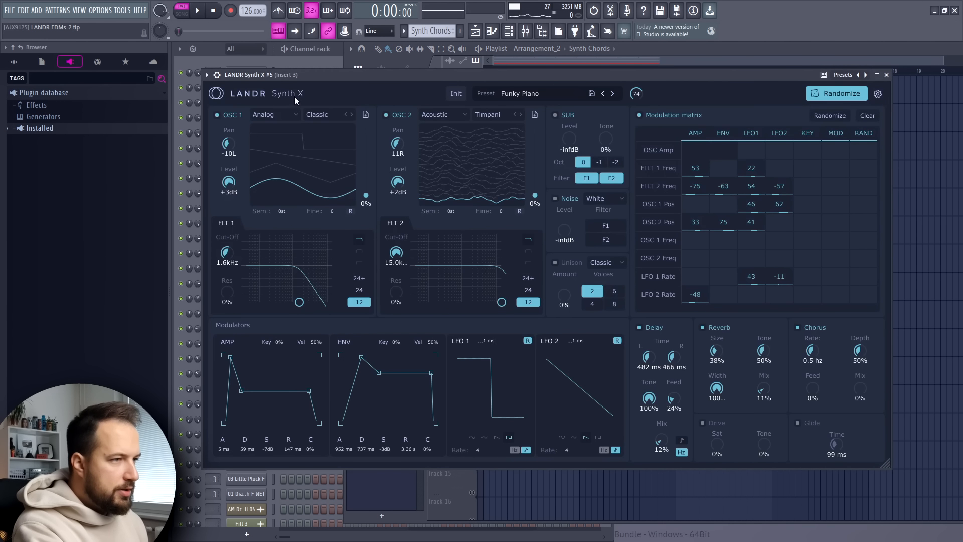
pyautogui.click(886, 75)
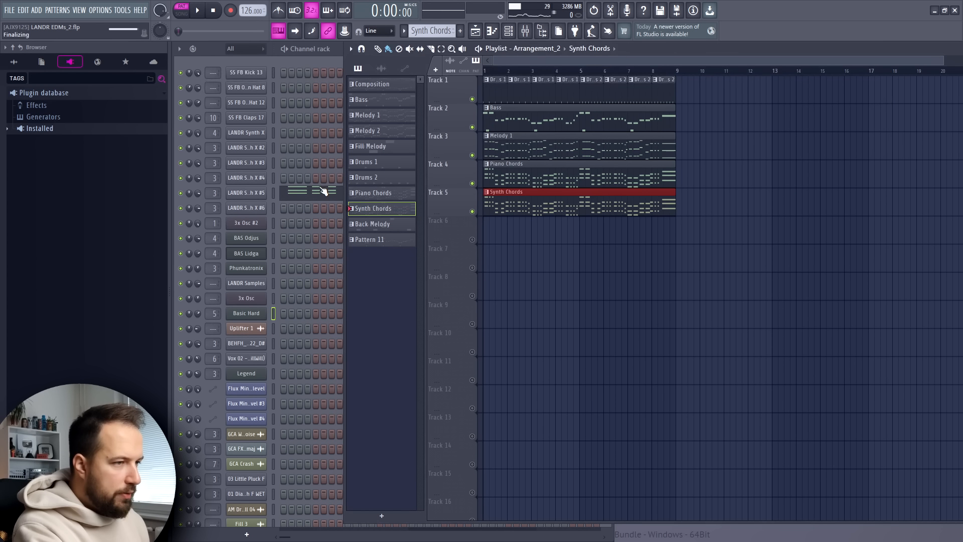